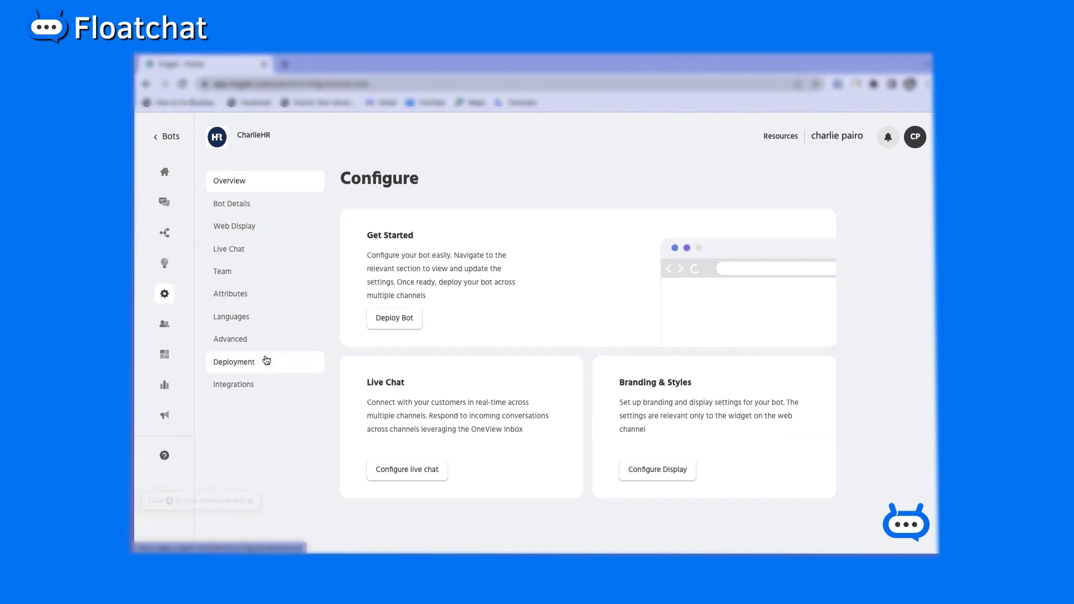
- Open the deployment settings of the bot's Website Chatbot channel for editing
left_click(263, 363)
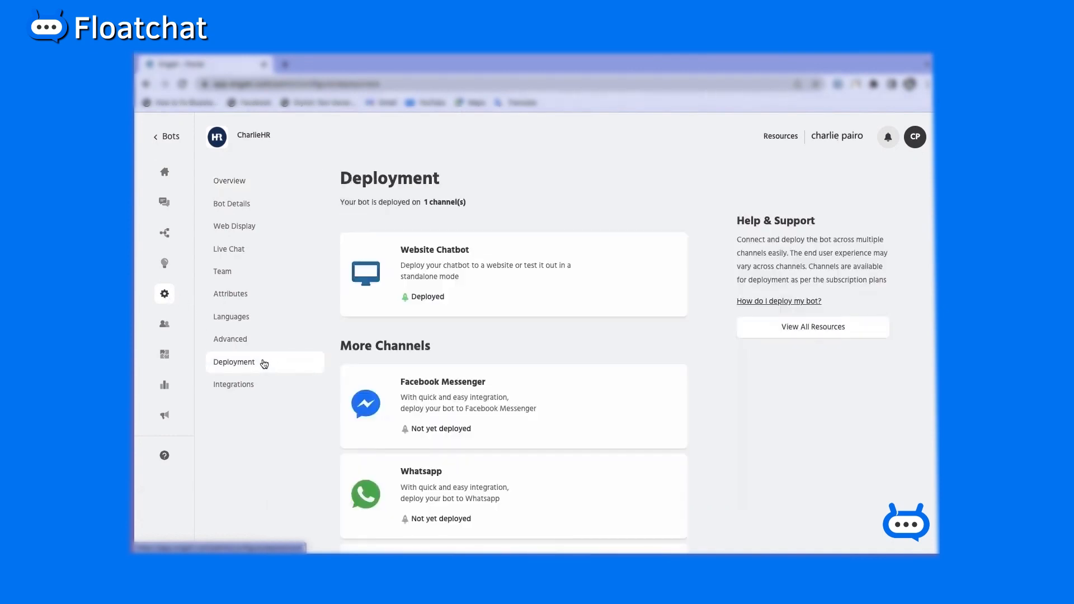
mouse_move(479, 285)
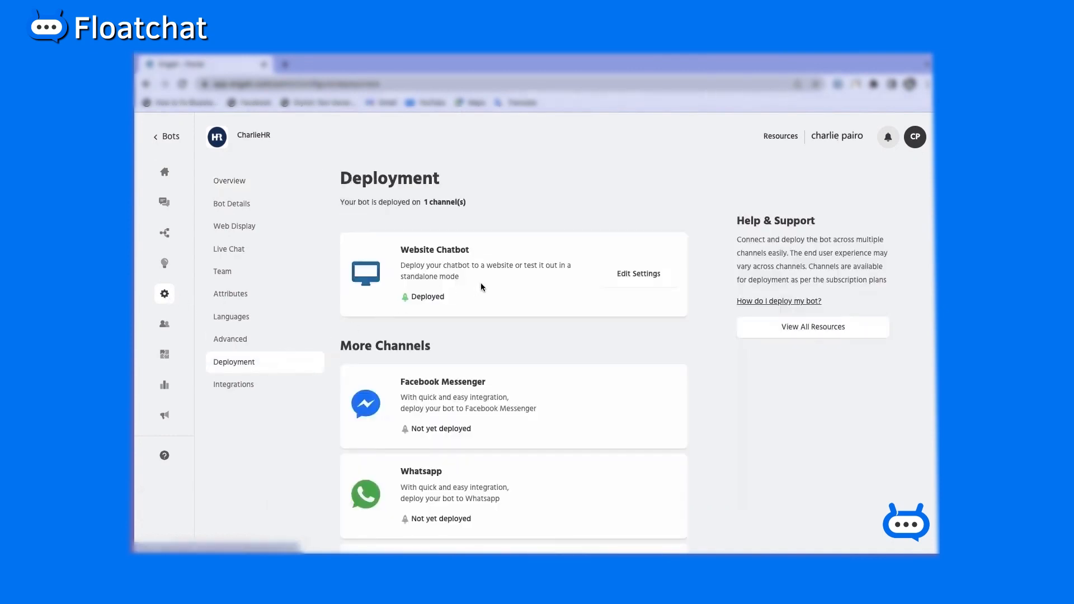
left_click(620, 277)
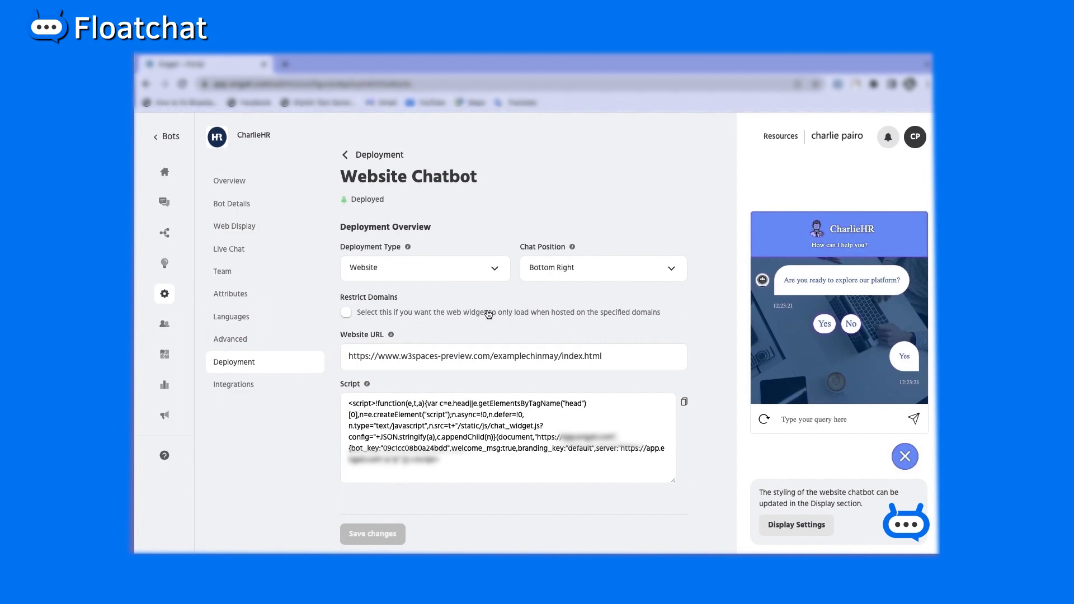
- Try the Direct Link deployment type, switch back to Website, and check the chat position options
left_click(488, 274)
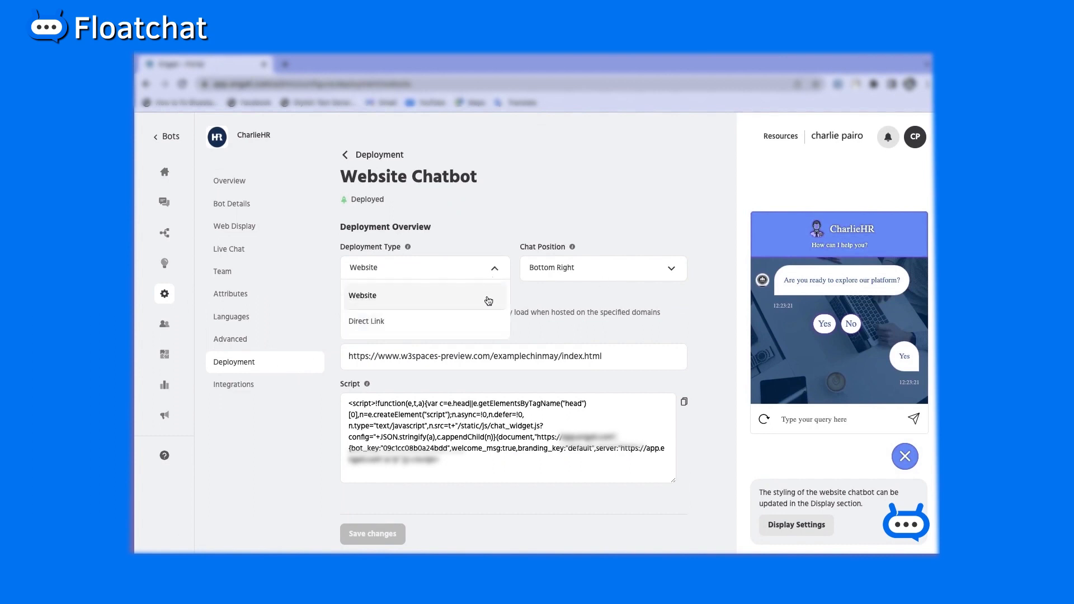
left_click(481, 322)
left_click(500, 276)
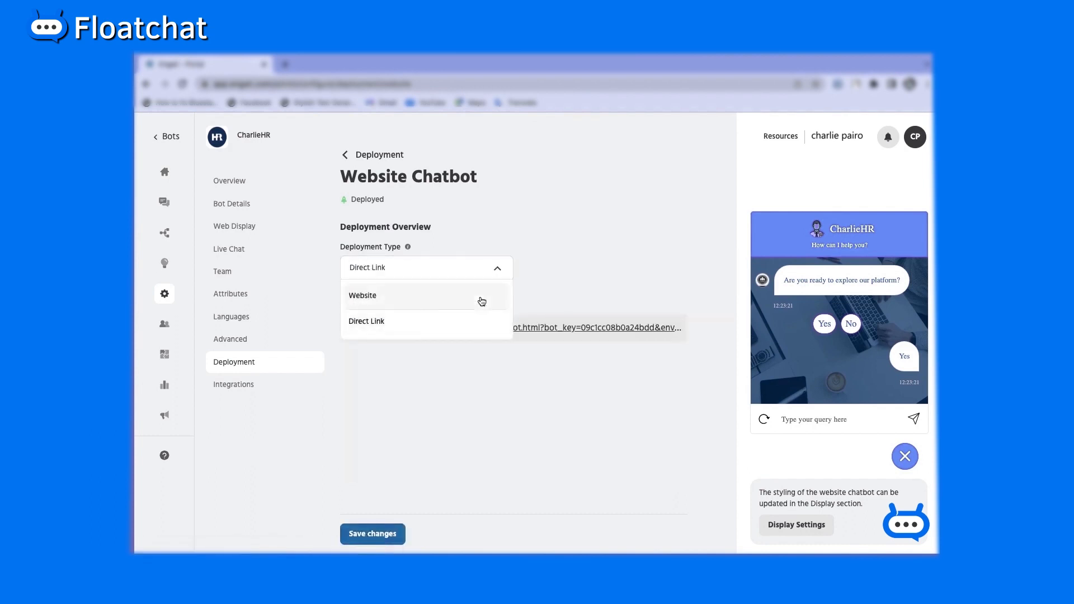
left_click(489, 297)
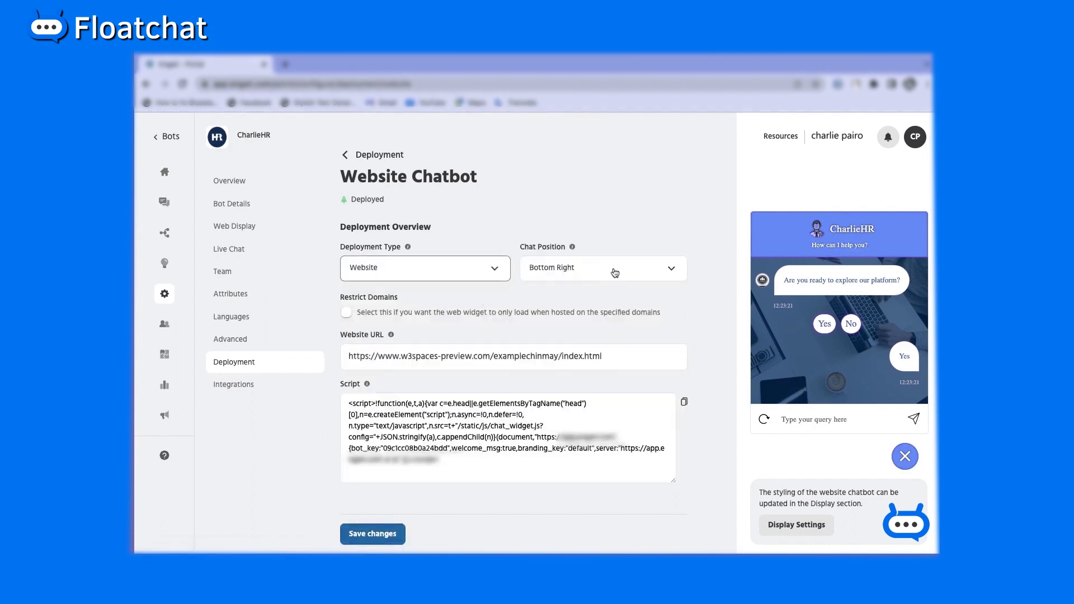
left_click(571, 272)
left_click(574, 275)
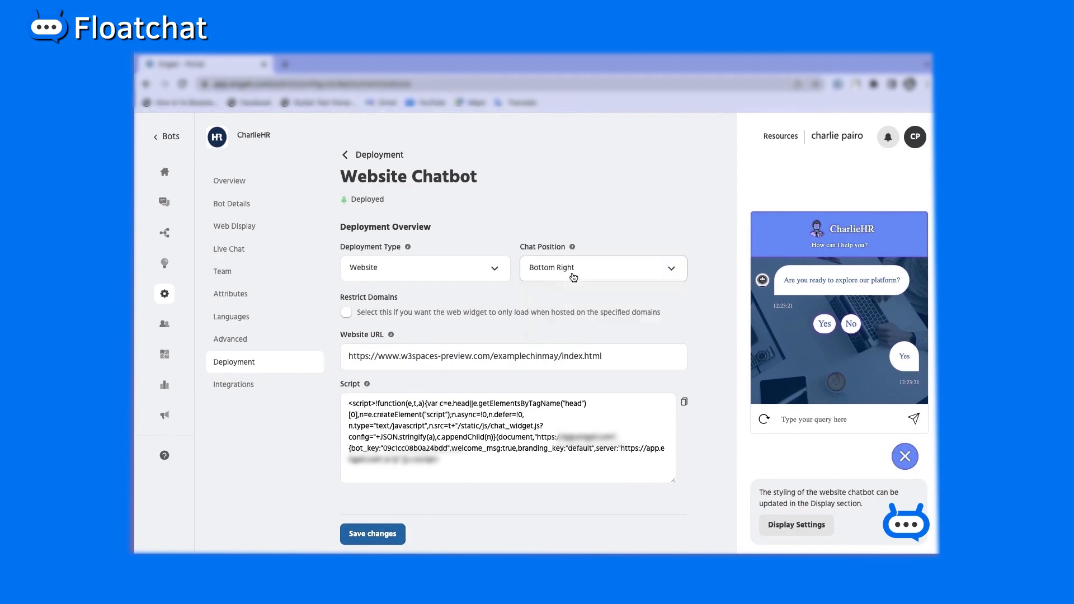
- Restrict the web widget to specified domains and enter the allowed domain
left_click(346, 312)
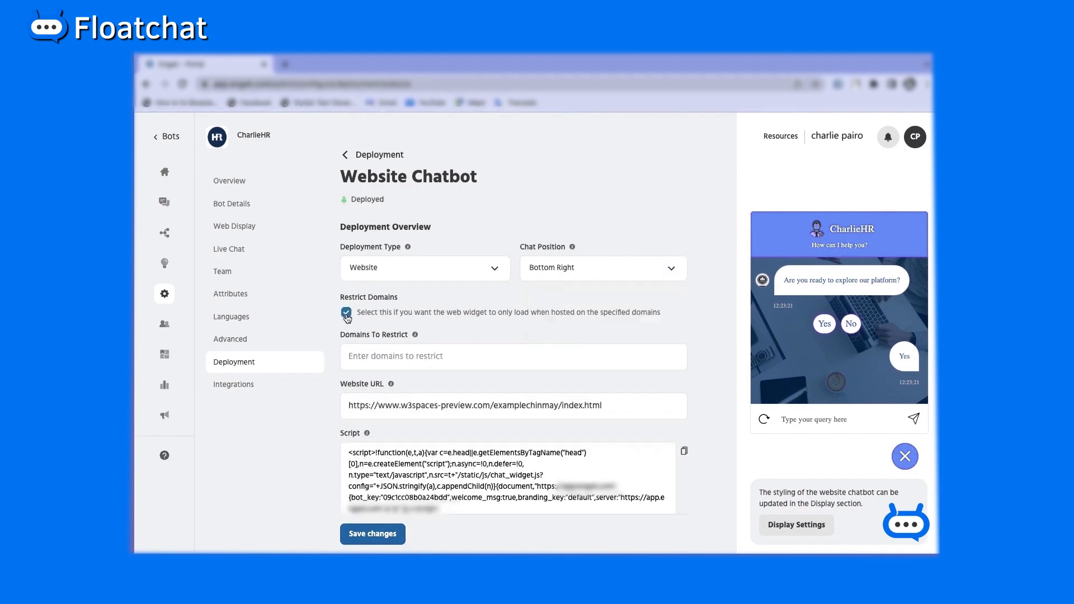
left_click(384, 357)
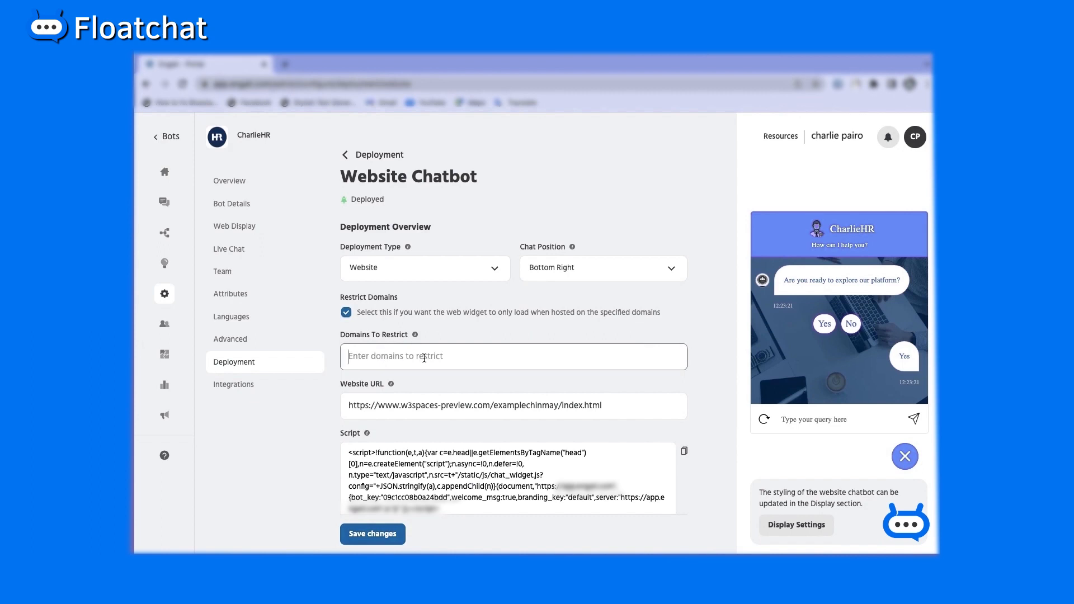
type("e")
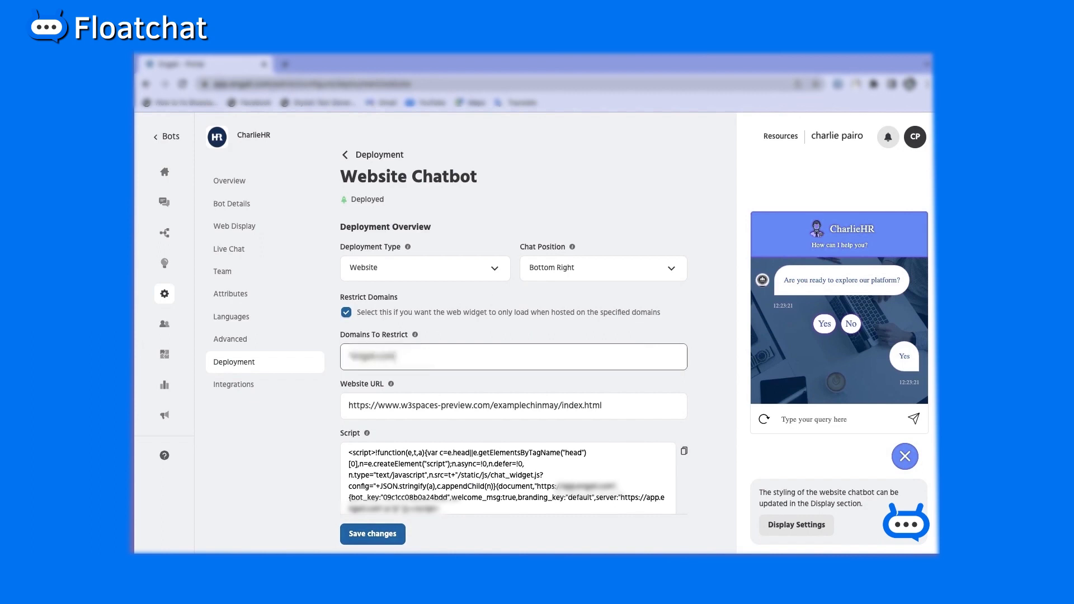
- Set the website URL to the path of the local Untitled.html file on the Desktop and save the deployment changes
left_click(493, 388)
triple_click(609, 405)
type("file:///Users/chinmaypatankar/Desktop/Untitled.html")
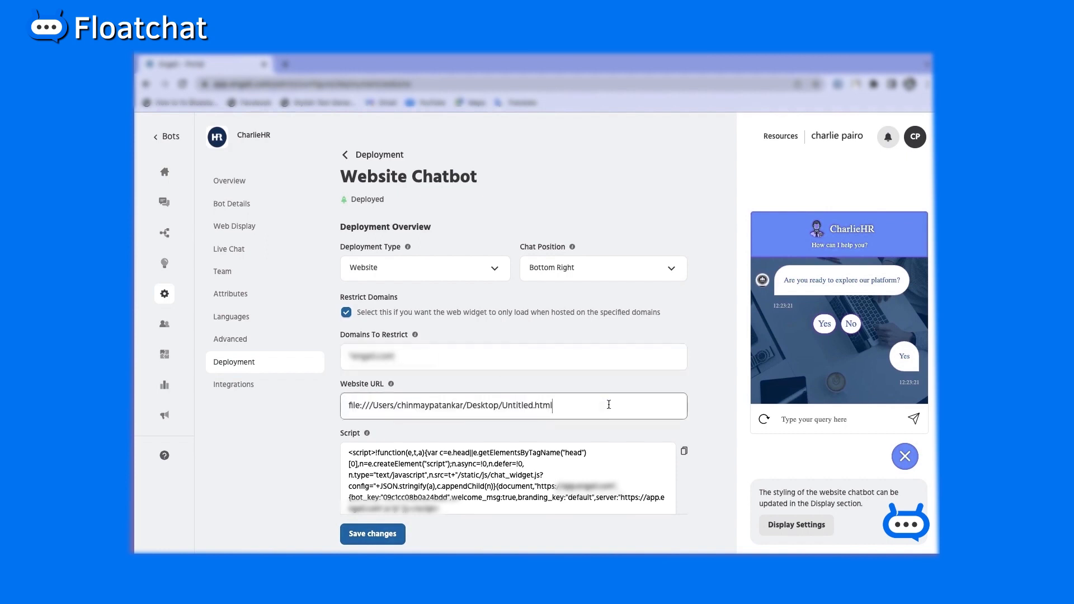
left_click(589, 428)
scroll(589, 432, "down", 1)
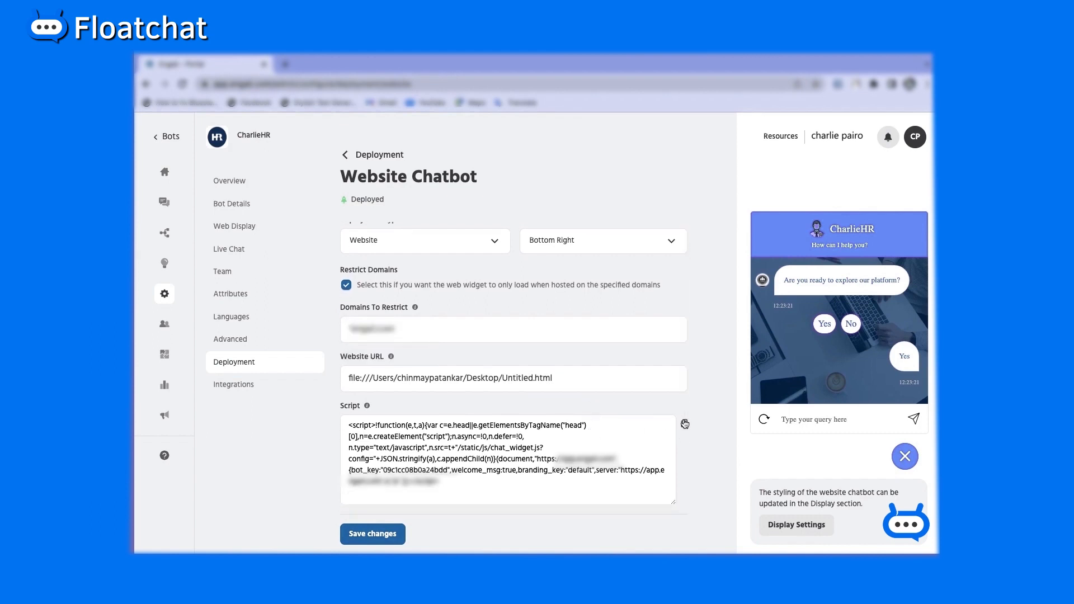
left_click(385, 542)
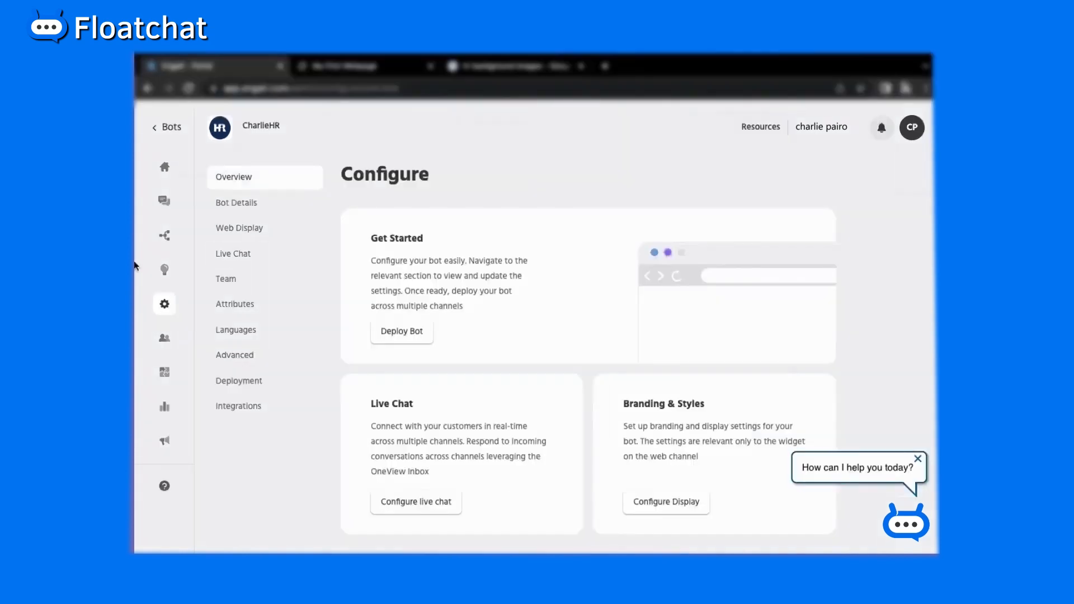
- Preview several web display themes for the bot and choose the one with a teal header and plain white background
left_click(240, 229)
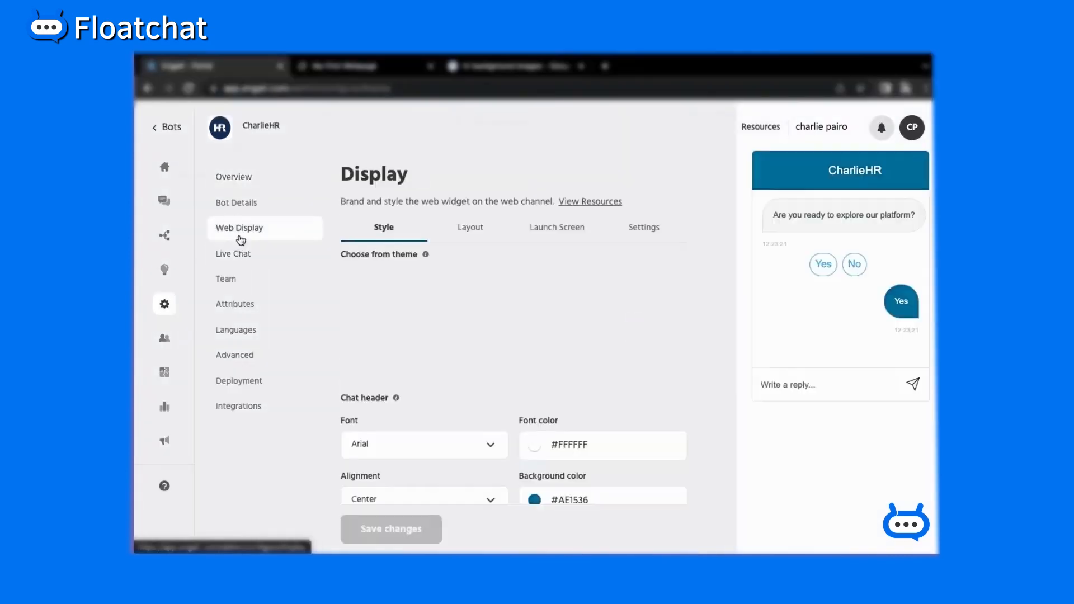
left_click(374, 345)
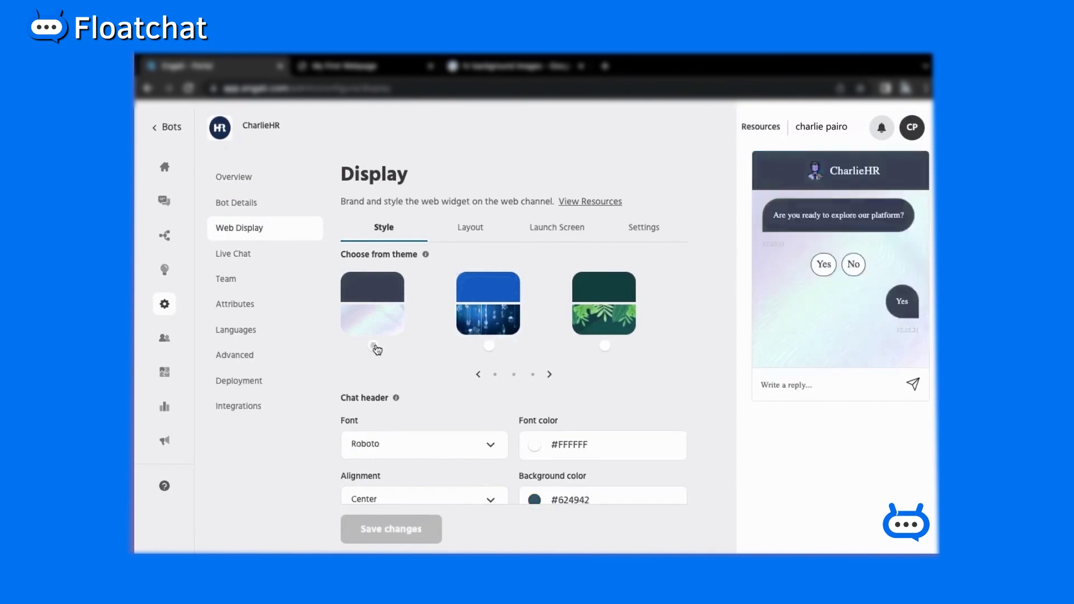
left_click(488, 345)
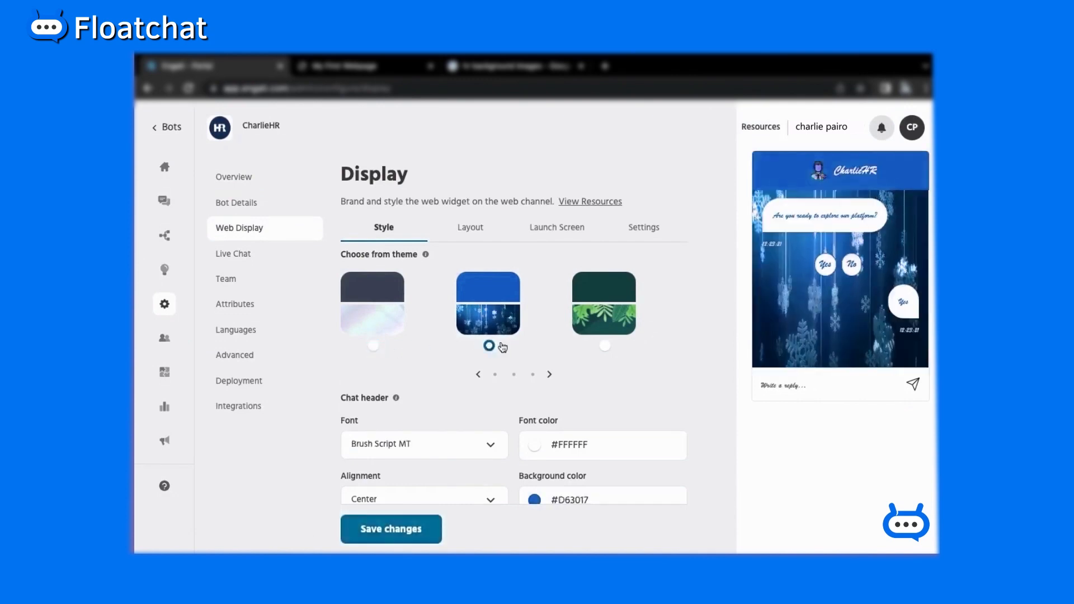
left_click(605, 346)
left_click(549, 375)
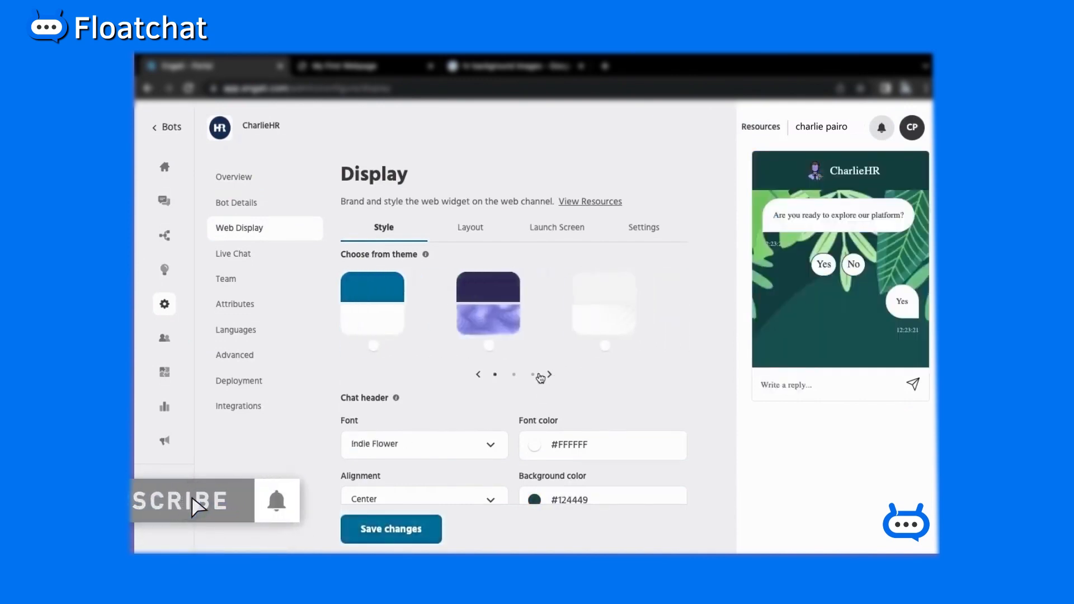
left_click(373, 346)
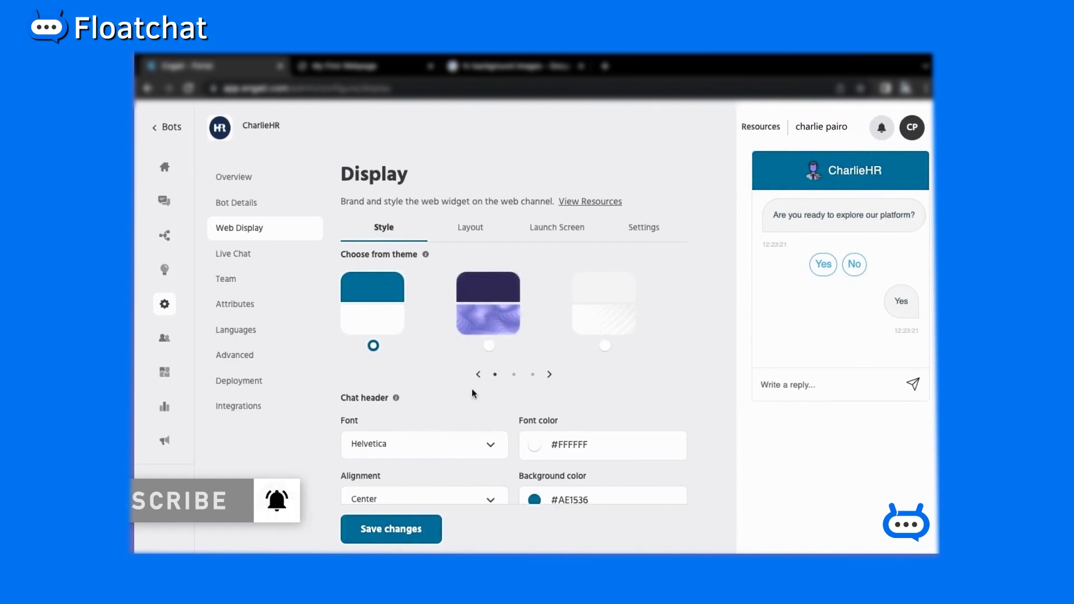
- Try several fonts for the chat header and set it to Times New Roman
left_click(413, 445)
left_click(390, 354)
left_click(412, 444)
left_click(384, 398)
scroll(386, 400, "down", 1)
left_click(411, 400)
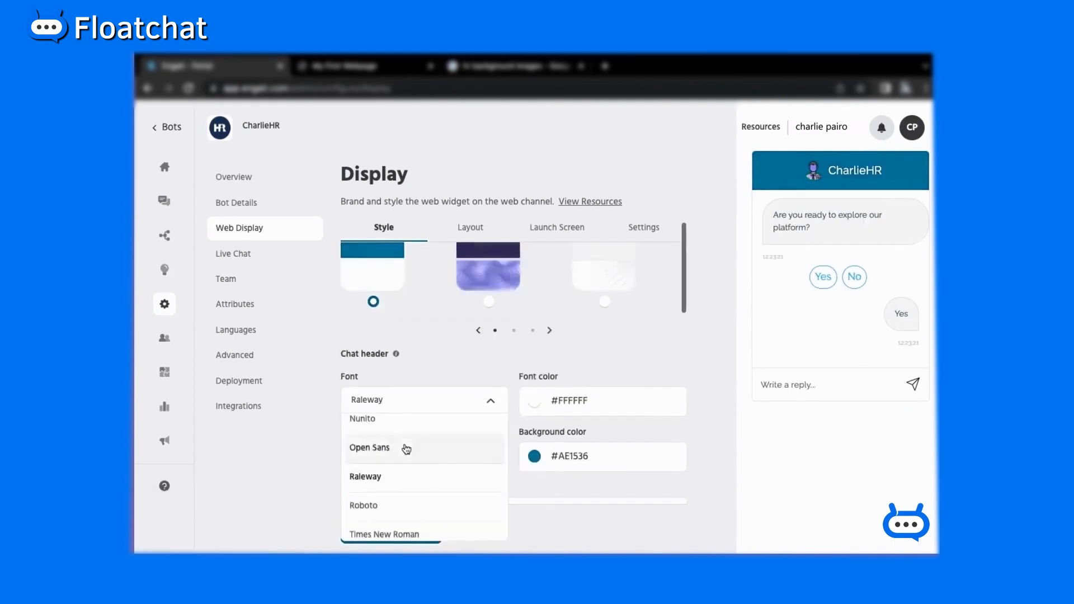
left_click(391, 529)
- Try different font colors for the chat header and set the color to #50E3C2
left_click(538, 402)
left_click_drag(527, 430, 672, 441)
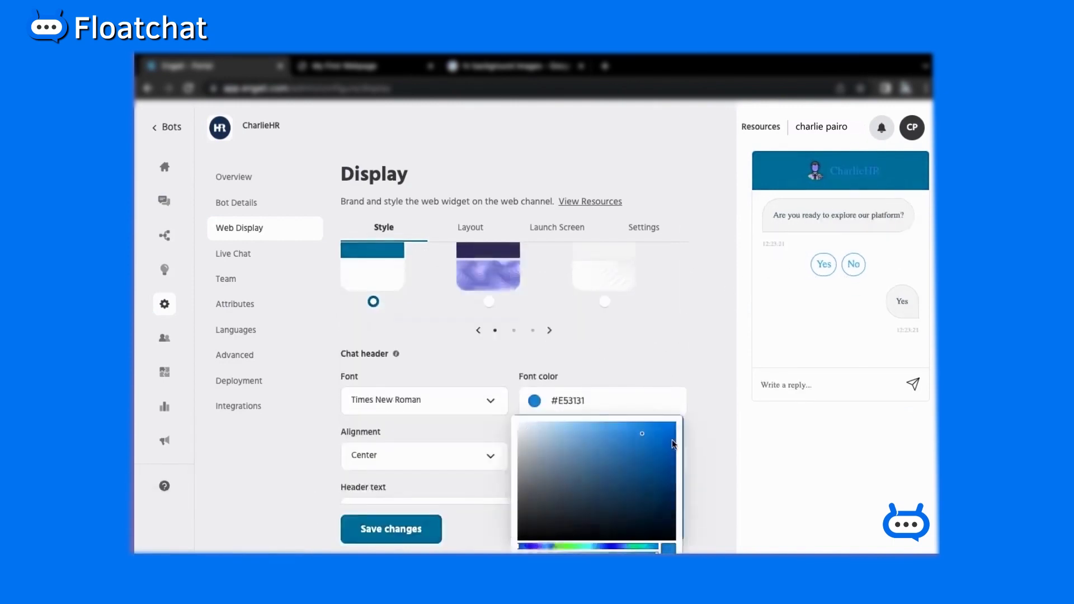
left_click(707, 501)
scroll(539, 294, "down", 2)
left_click(539, 294)
left_click(538, 486)
left_click(636, 487)
left_click(620, 486)
left_click(589, 486)
left_click(669, 486)
left_click(704, 477)
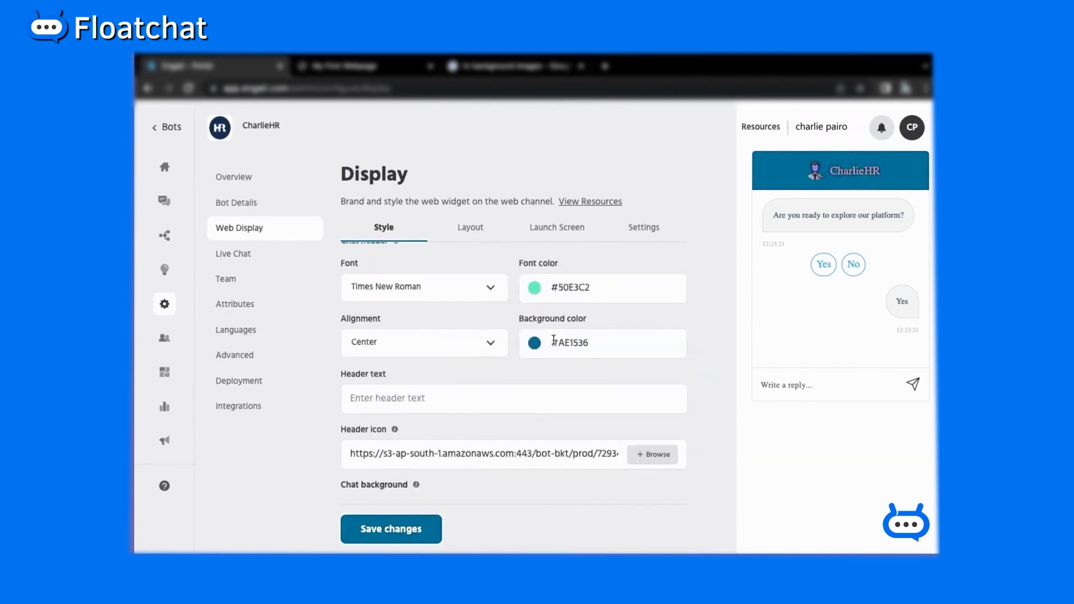
- Set the chat header's background color to #9013FE
left_click(536, 345)
left_click(668, 375)
left_click(637, 542)
left_click(588, 542)
left_click(653, 542)
left_click(637, 542)
left_click(701, 345)
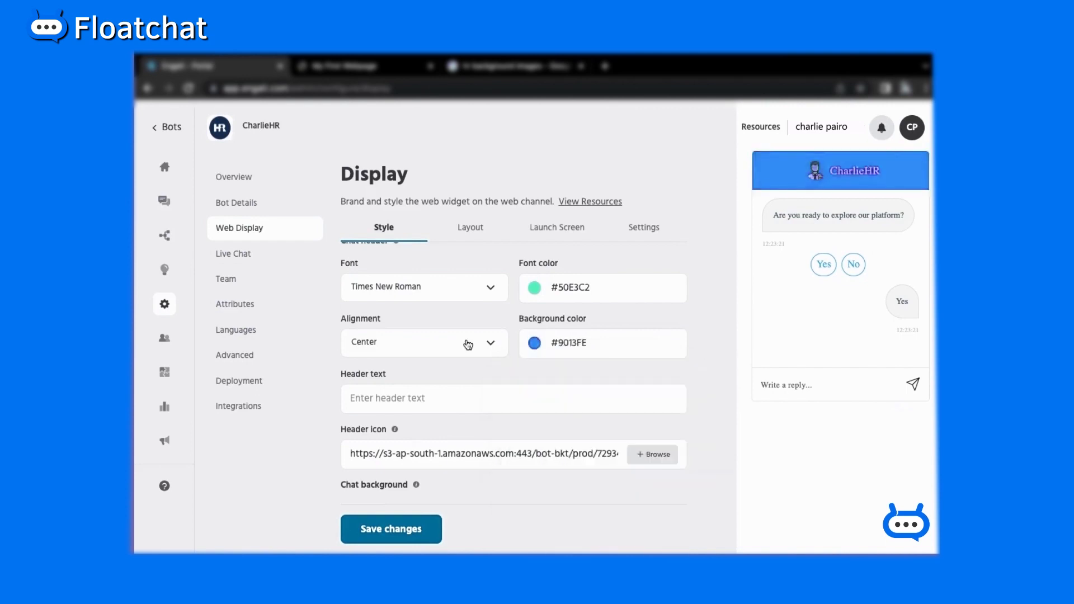
- Try left alignment for the chat header and return it to Center
left_click(438, 350)
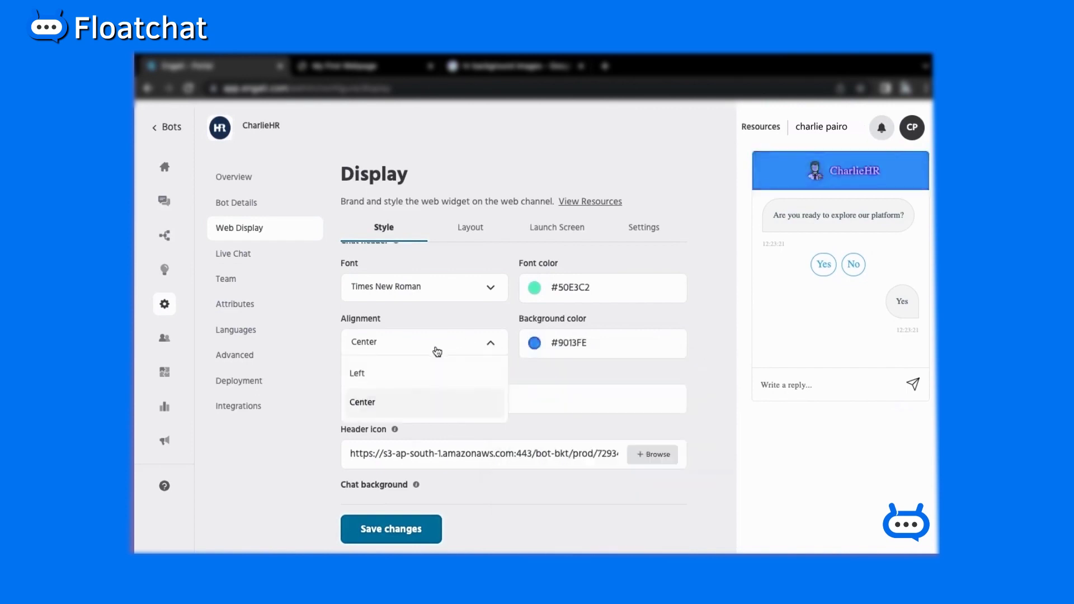
left_click(411, 375)
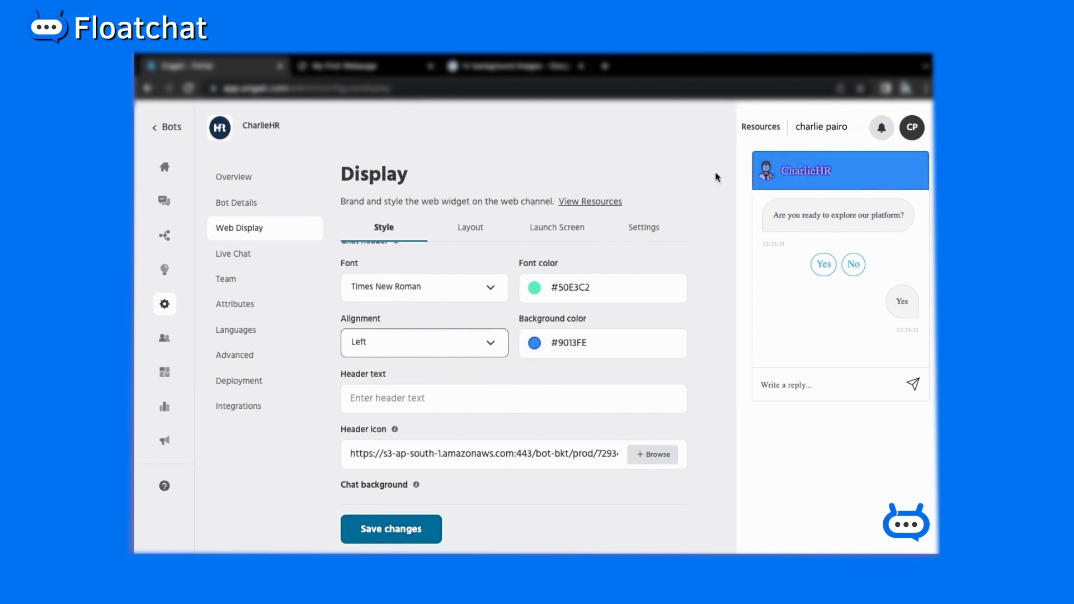
left_click(475, 338)
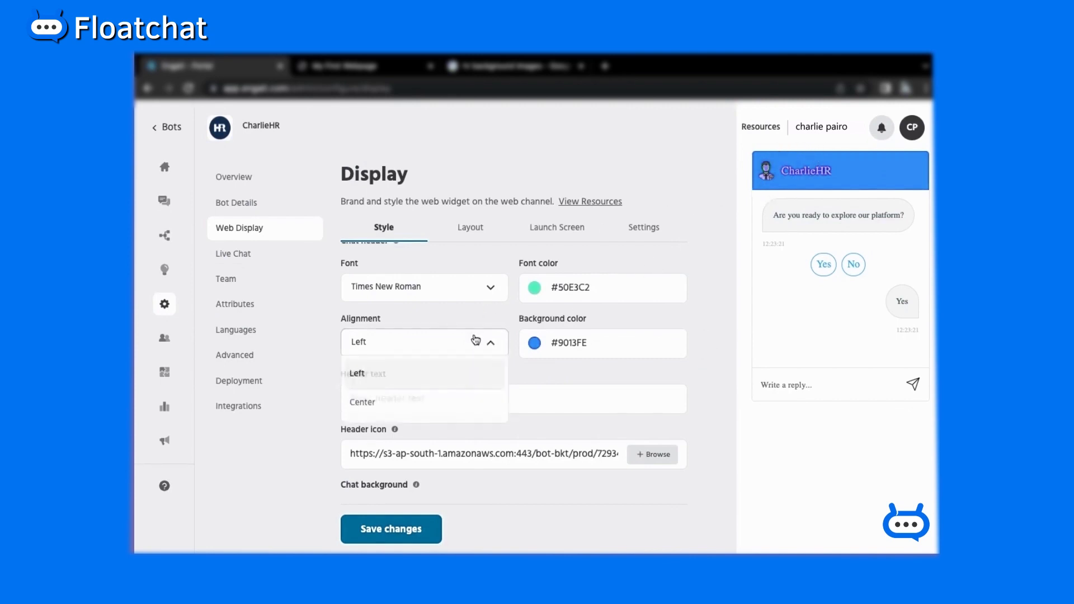
left_click(417, 399)
- Enter "How can I help you?" as the chat header text
left_click(440, 399)
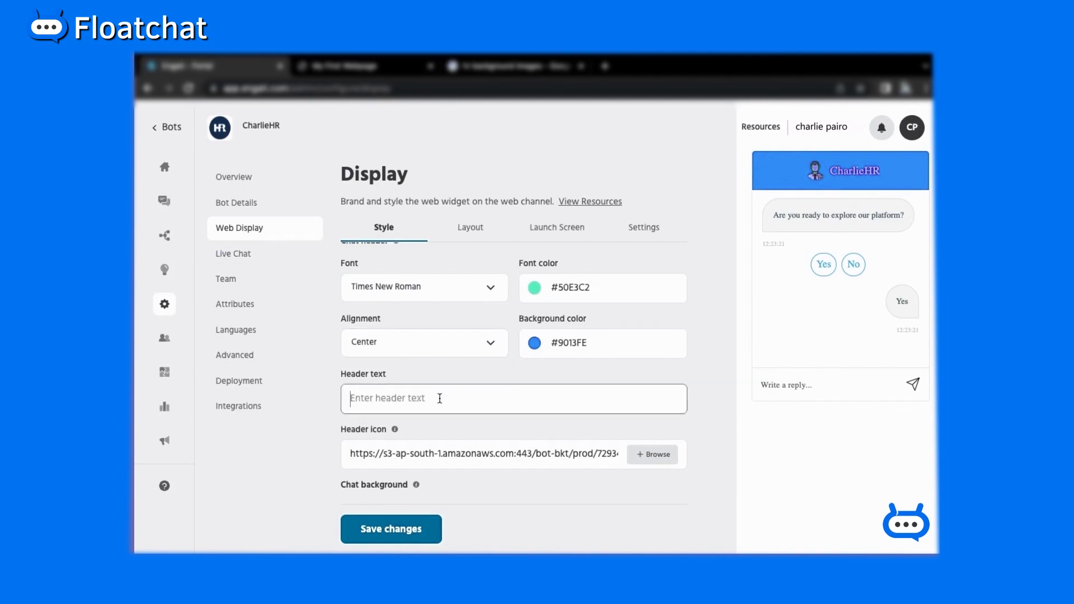
type("How c")
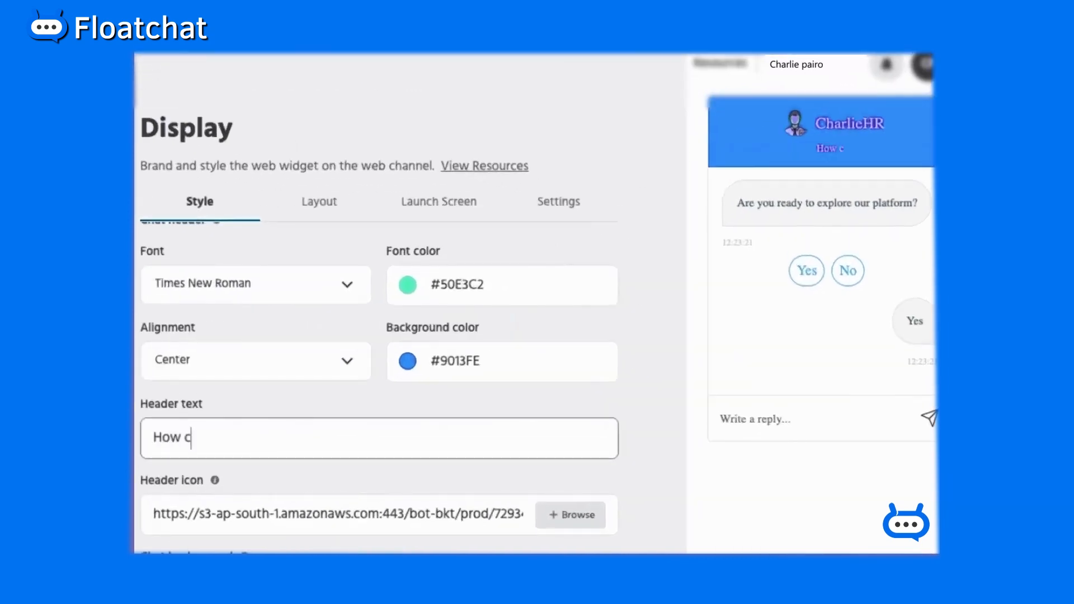
type("an I help you?")
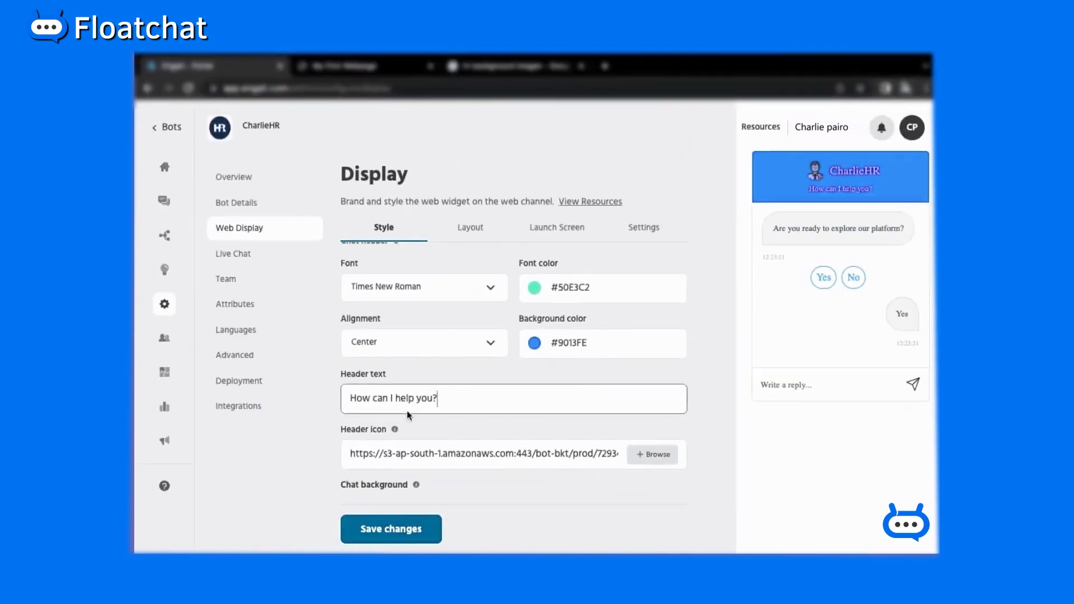
- Upload 2303805.png from the Downloads folder as the chat header icon
scroll(457, 384, "down", 2)
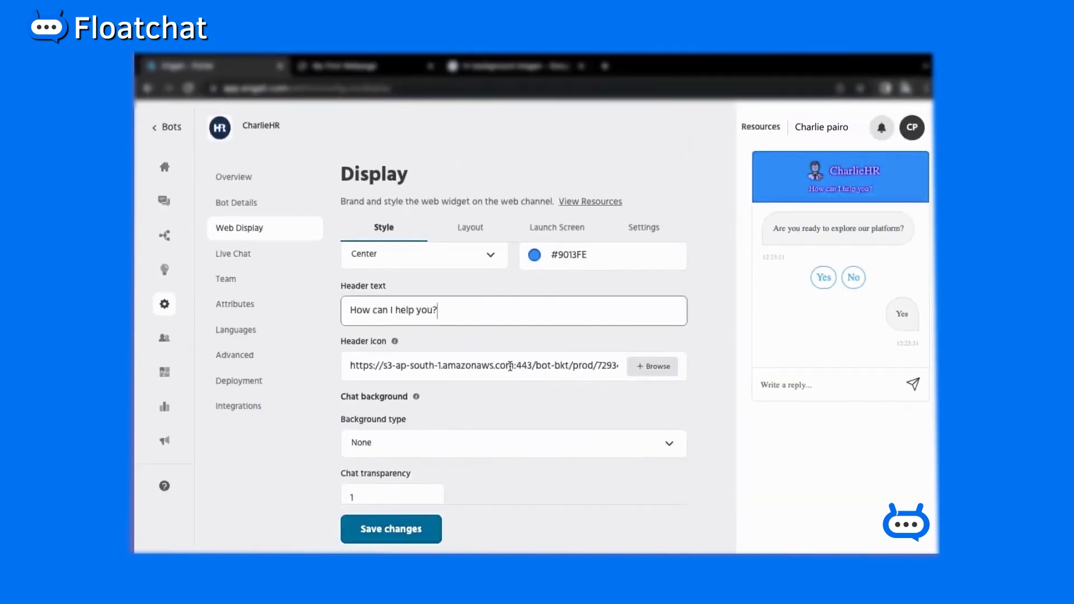
left_click(647, 368)
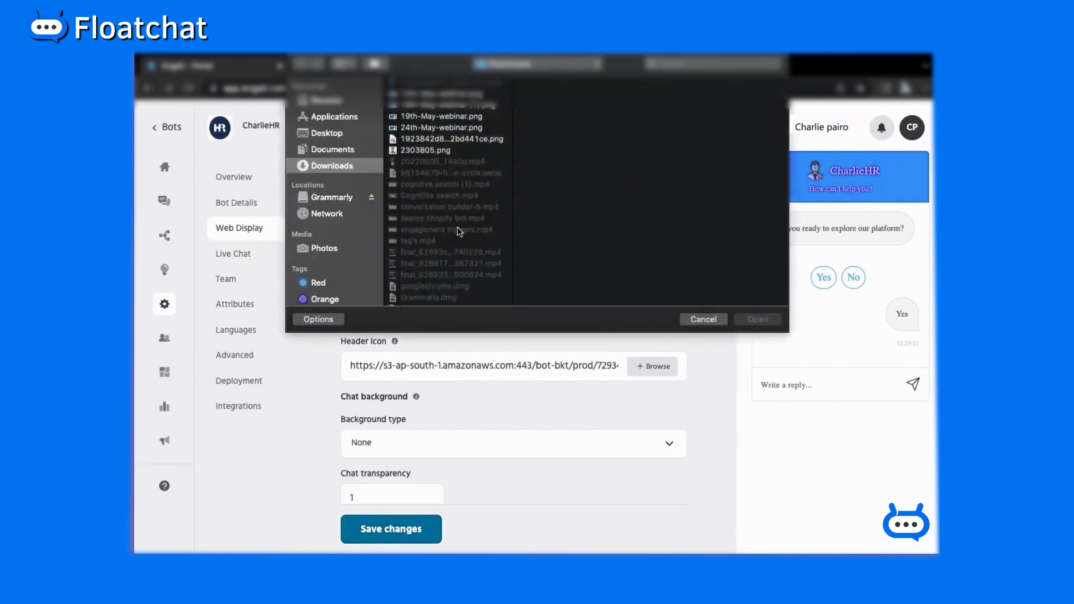
double_click(435, 151)
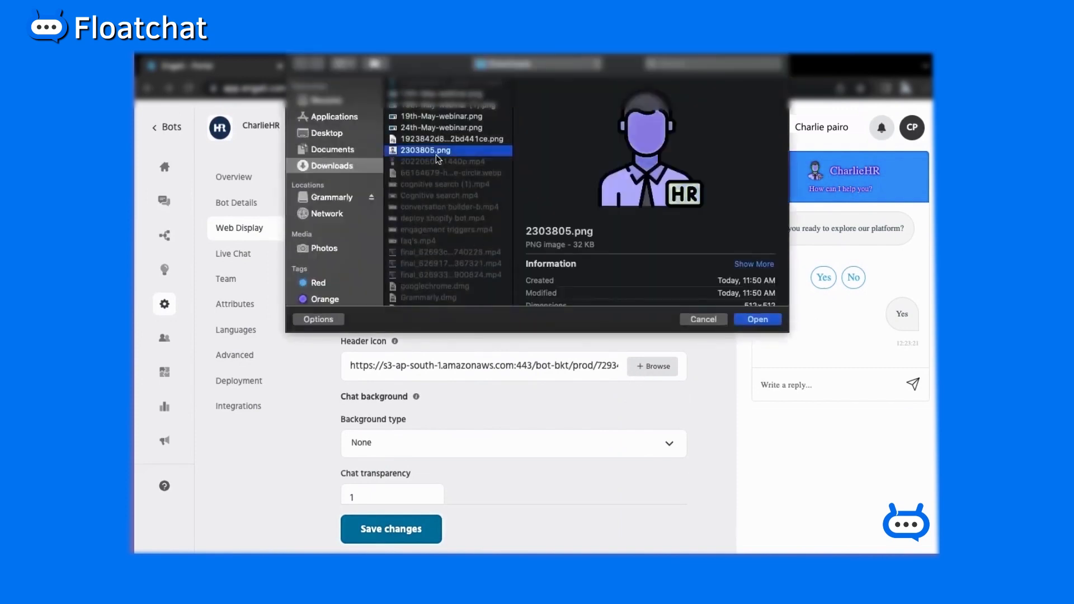
- Set the chat background type to Image
scroll(547, 419, "down", 2)
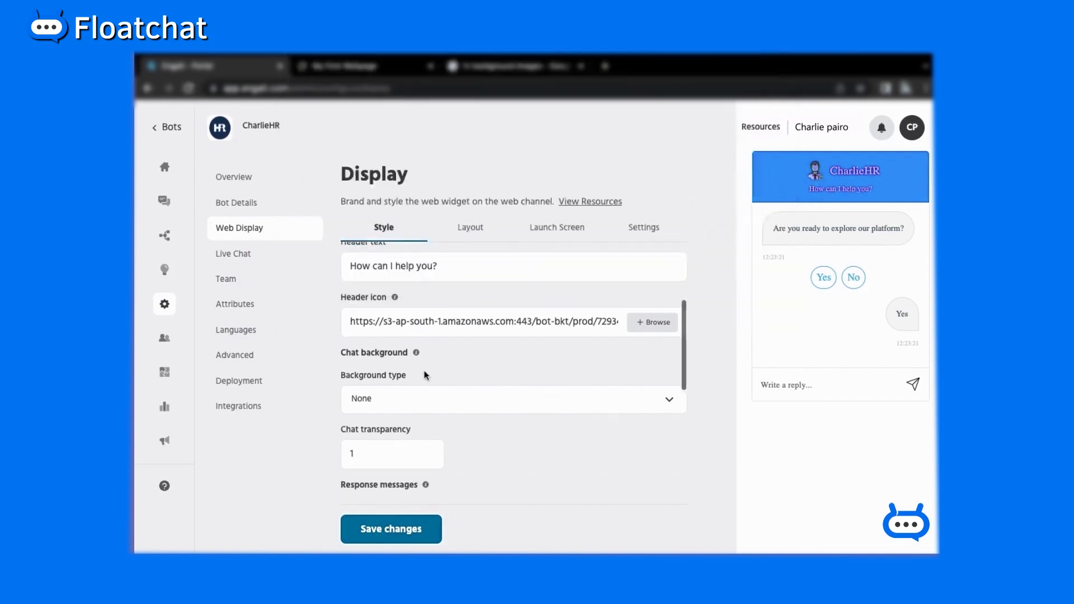
left_click(415, 412)
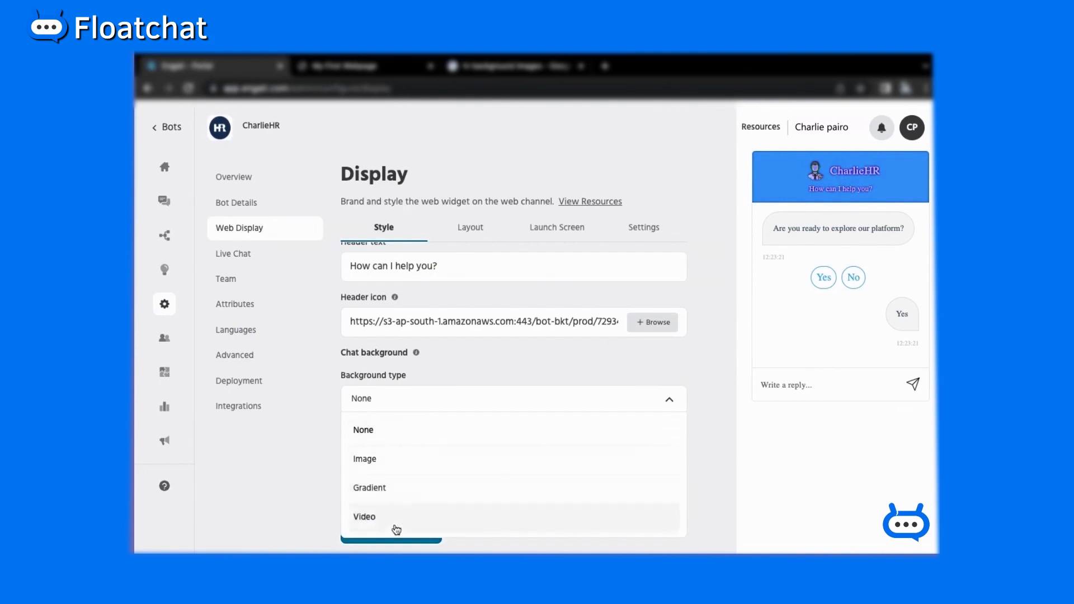
left_click(411, 434)
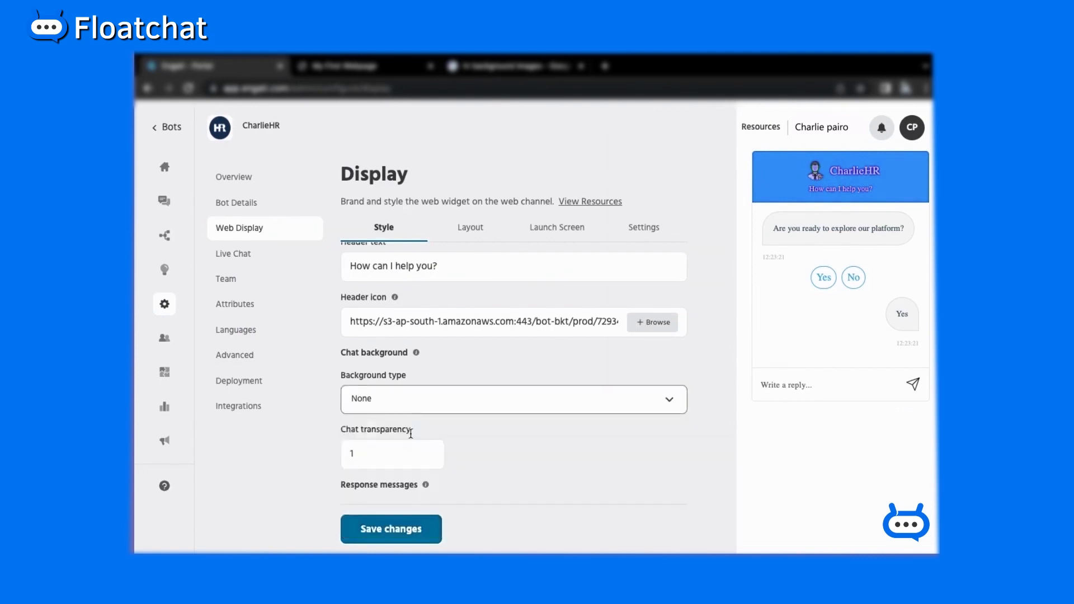
left_click(423, 397)
left_click(391, 463)
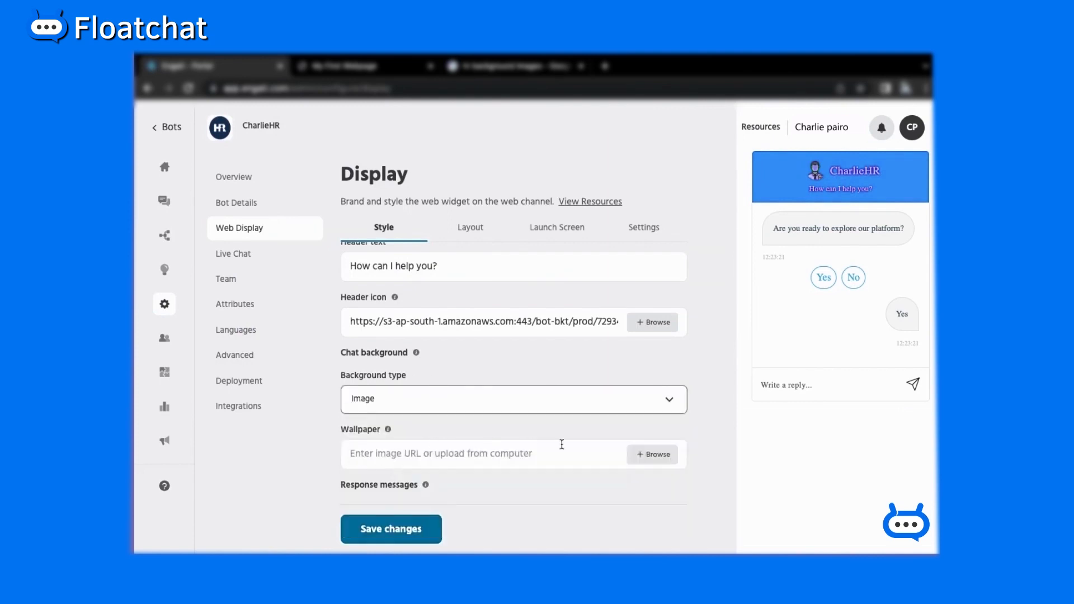
- Upload the desk photo with a laptop and coffee cup as the chat background wallpaper
scroll(562, 444, "down", 1)
left_click(652, 404)
left_click(420, 183)
left_click(757, 319)
scroll(550, 437, "down", 1)
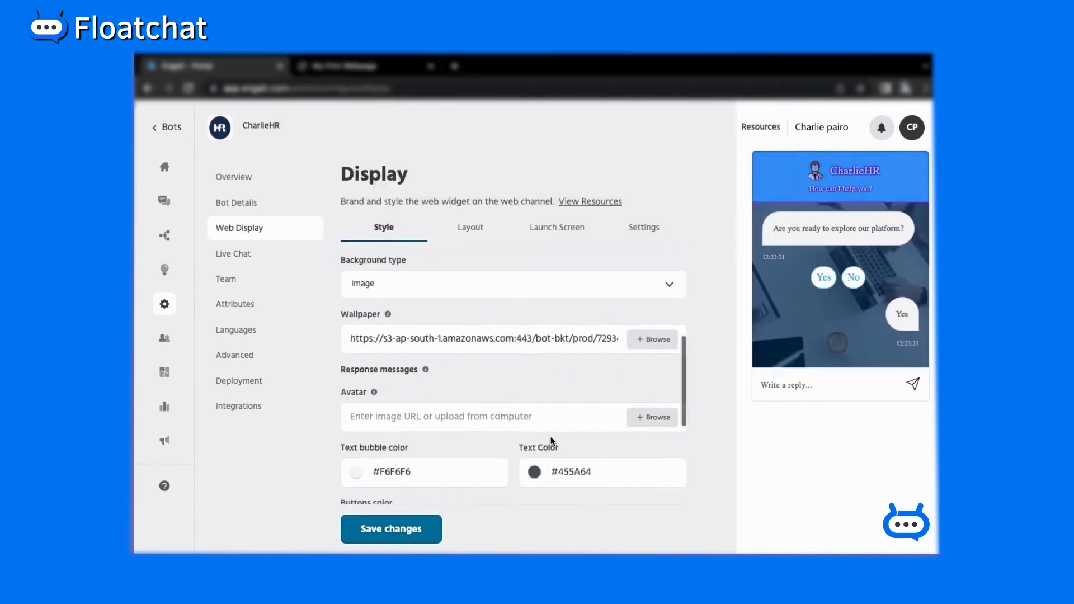
- Upload human-resources-sign-icon-hr-symbol-vector-10899051.jpeg from the Downloads folder as the response message avatar
scroll(550, 440, "down", 1)
left_click(646, 381)
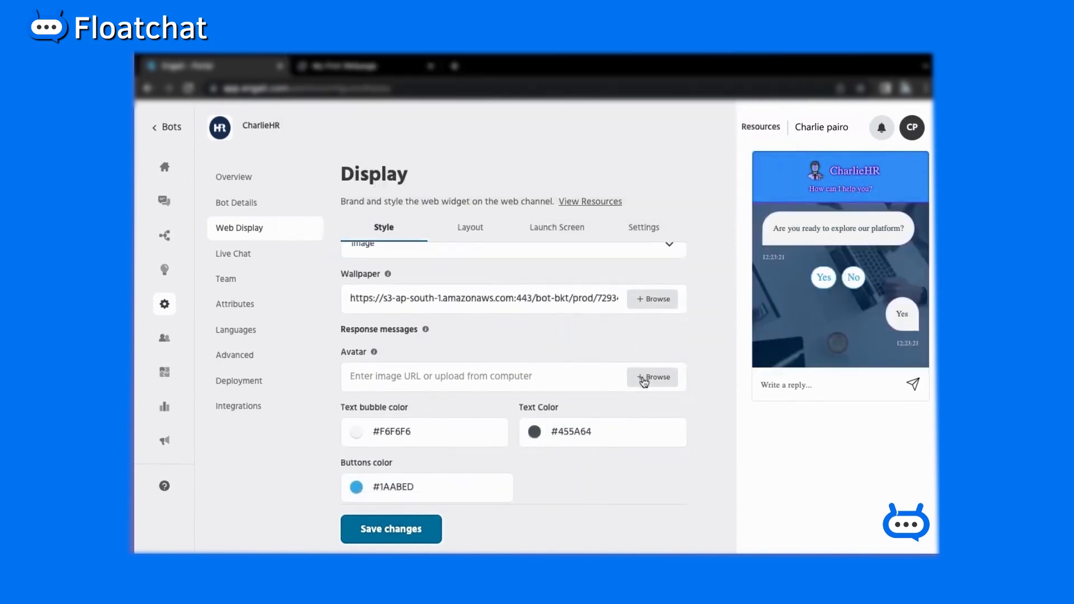
scroll(445, 184, "down", 5)
left_click(442, 154)
scroll(442, 166, "down", 5)
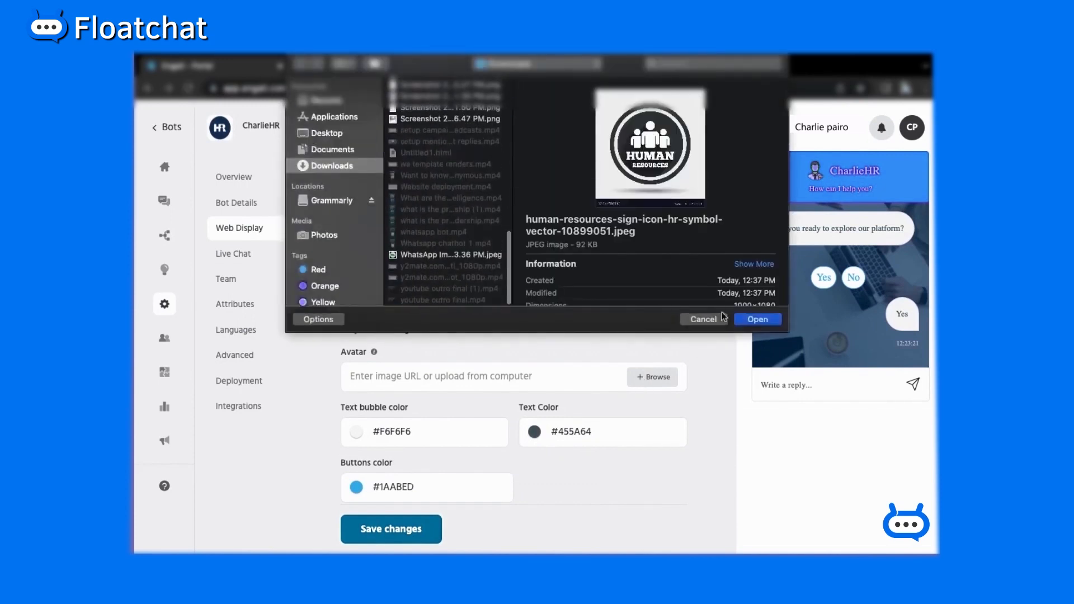
left_click(758, 319)
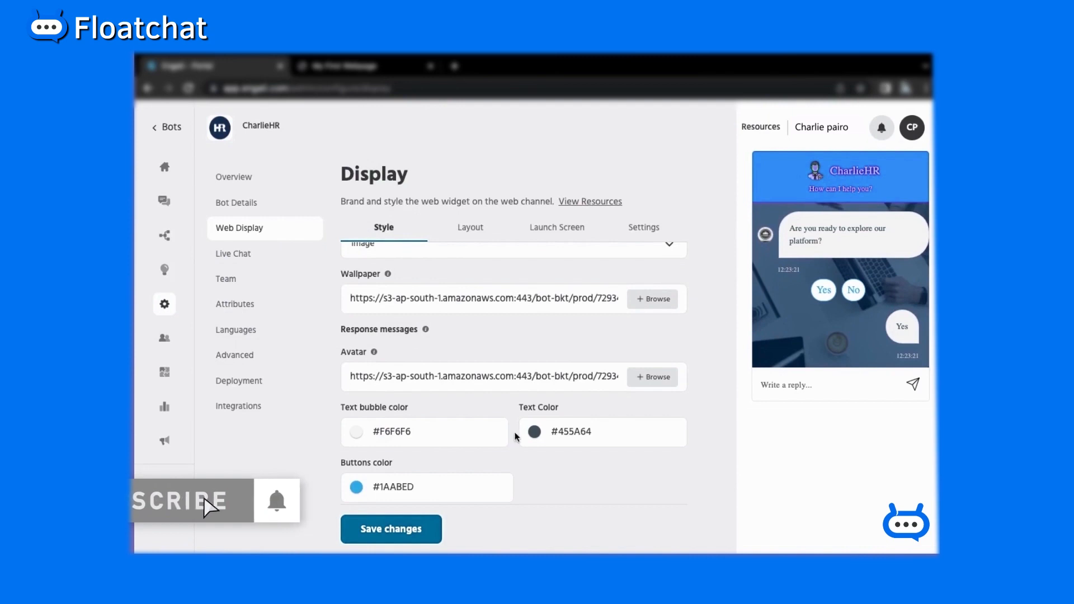
- Try several swatches for the response messages' text bubble color and set it to #FFFFFF
left_click(356, 431)
left_click(459, 477)
left_click(443, 478)
left_click(427, 478)
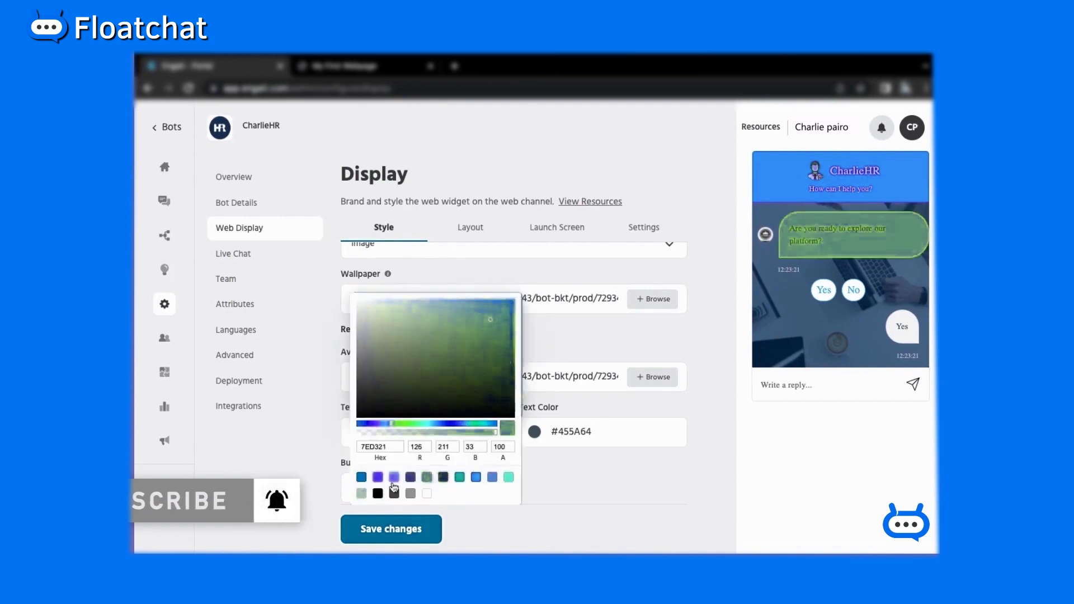
left_click(395, 479)
left_click(427, 493)
left_click(566, 465)
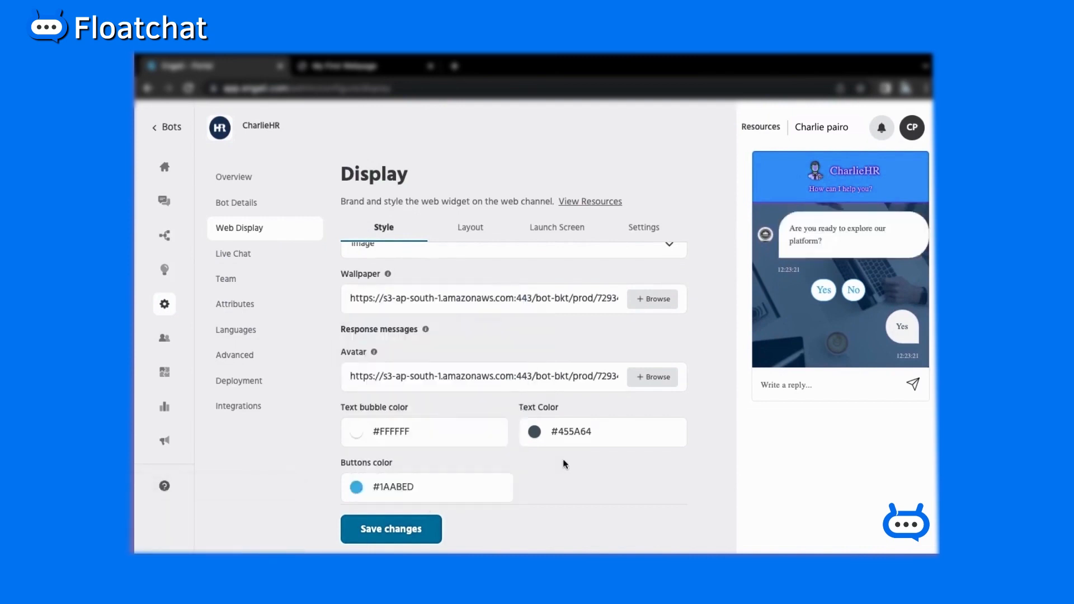
- Set the response messages' text color to #9013FE
left_click(535, 434)
left_click(669, 479)
left_click(653, 477)
left_click(637, 477)
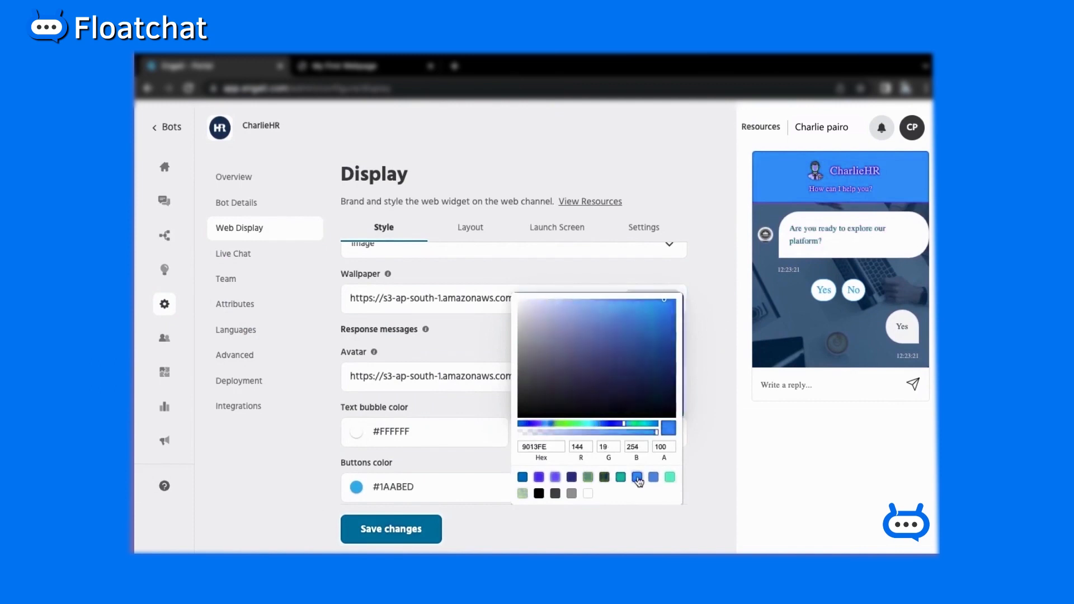
left_click(700, 479)
- Set the buttons color of the response messages to #9013FE
scroll(648, 466, "down", 2)
left_click(357, 374)
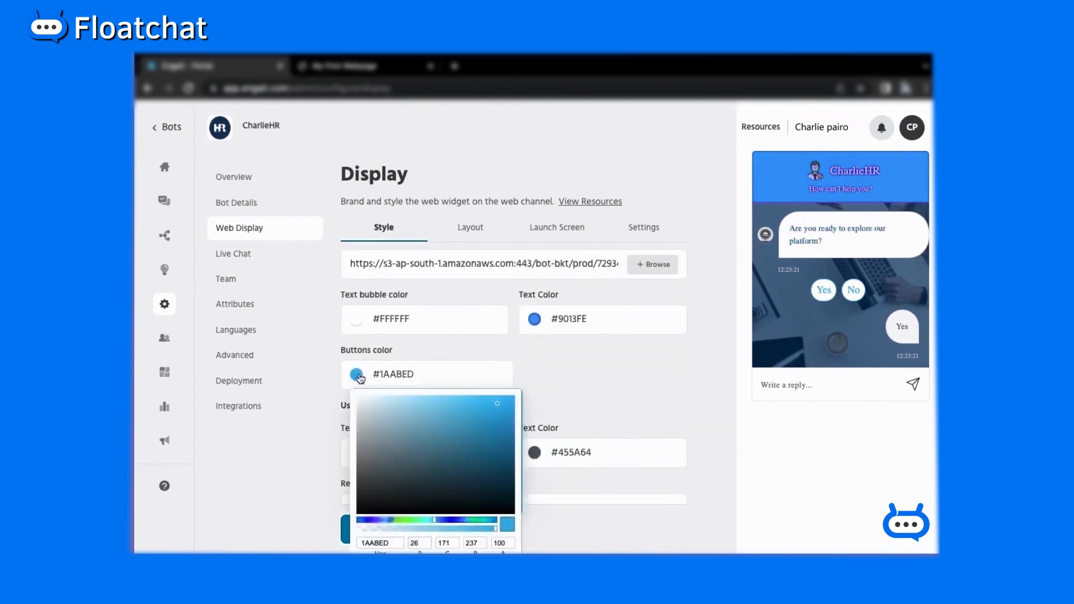
left_click(575, 482)
scroll(575, 482, "down", 1)
left_click(356, 315)
left_click(426, 513)
left_click(459, 514)
left_click(475, 513)
left_click(356, 315)
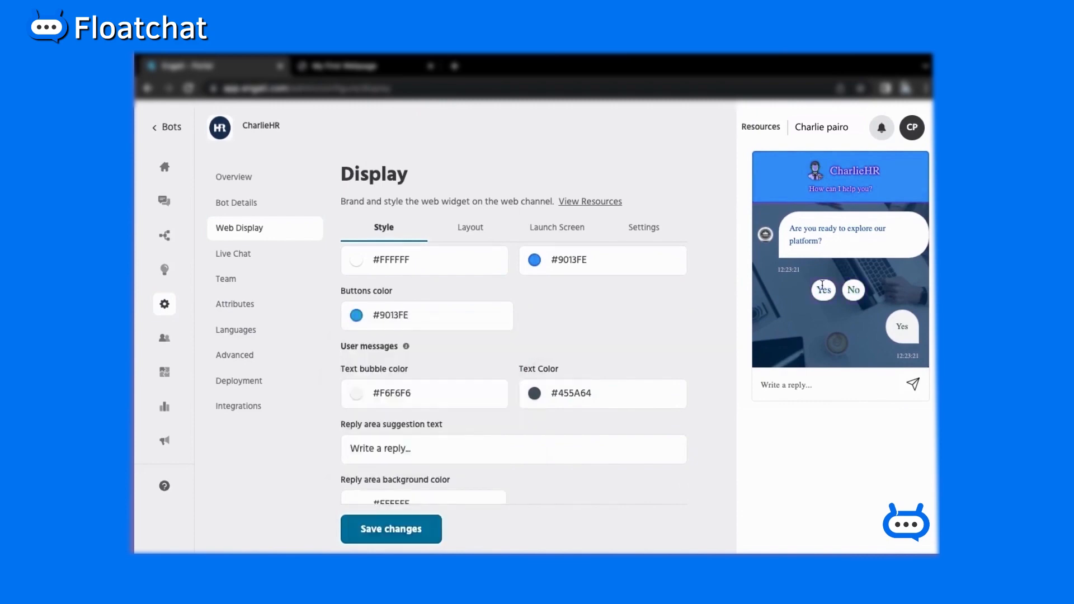
- Try several swatches for the user messages' text bubble color and set it to #FFFFFF
scroll(361, 369, "down", 1)
left_click(361, 366)
left_click(394, 408)
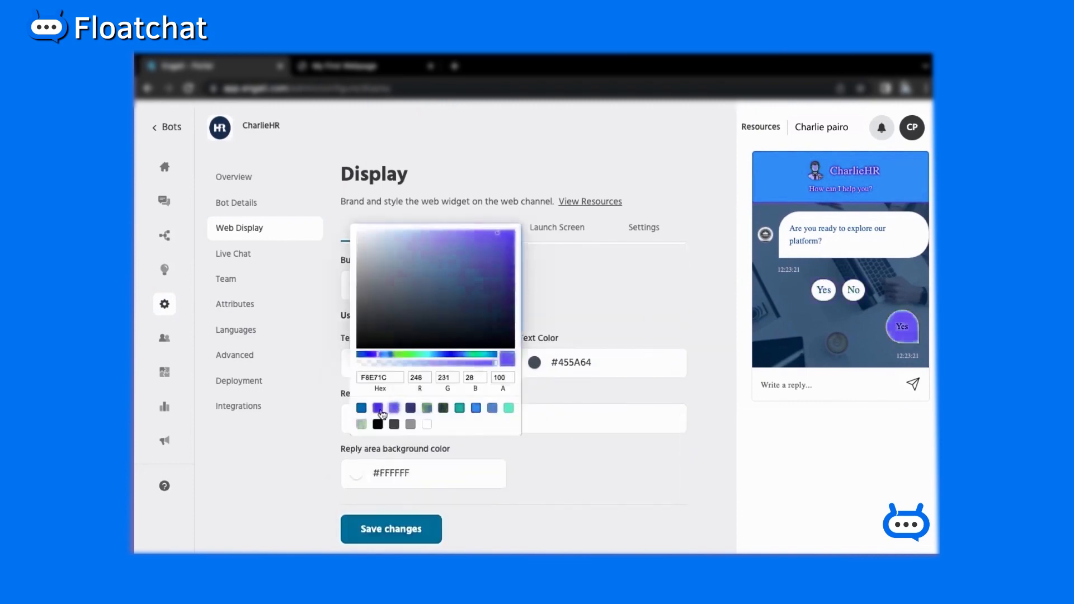
left_click(377, 408)
left_click(476, 408)
left_click(459, 408)
left_click(427, 424)
left_click(646, 323)
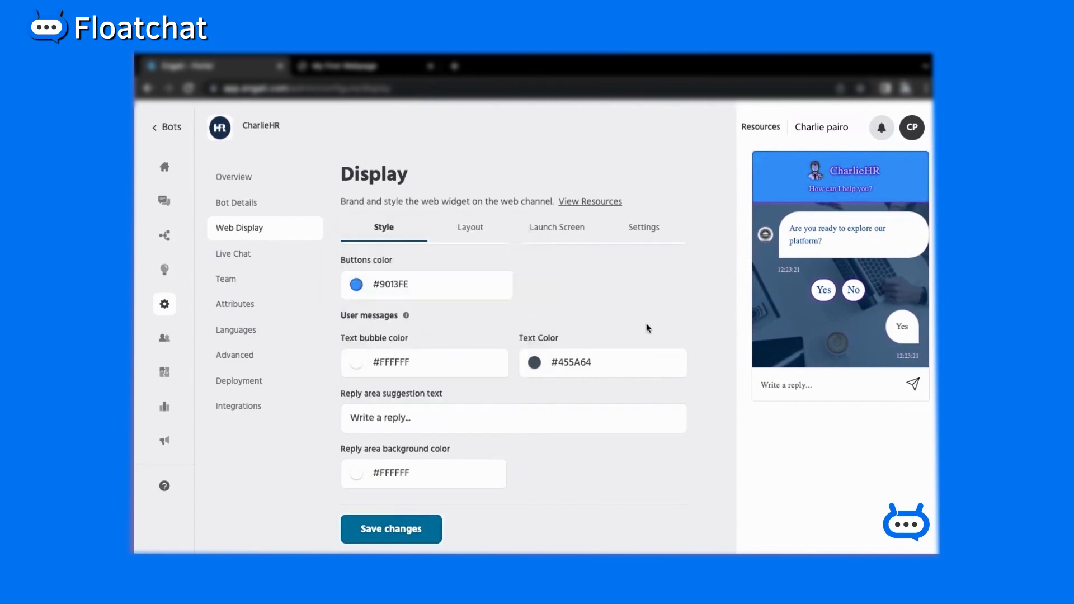
- Try more swatches for the user message bubble and return it to #FFFFFF
left_click(408, 361)
left_click(411, 407)
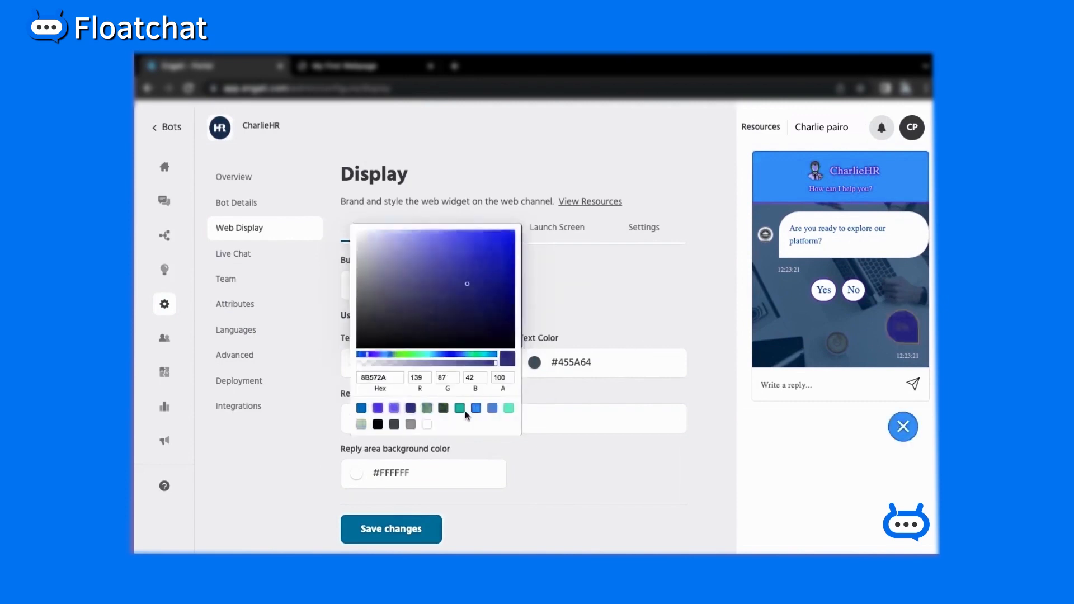
left_click(459, 407)
left_click(493, 408)
left_click(509, 408)
left_click(427, 424)
left_click(562, 308)
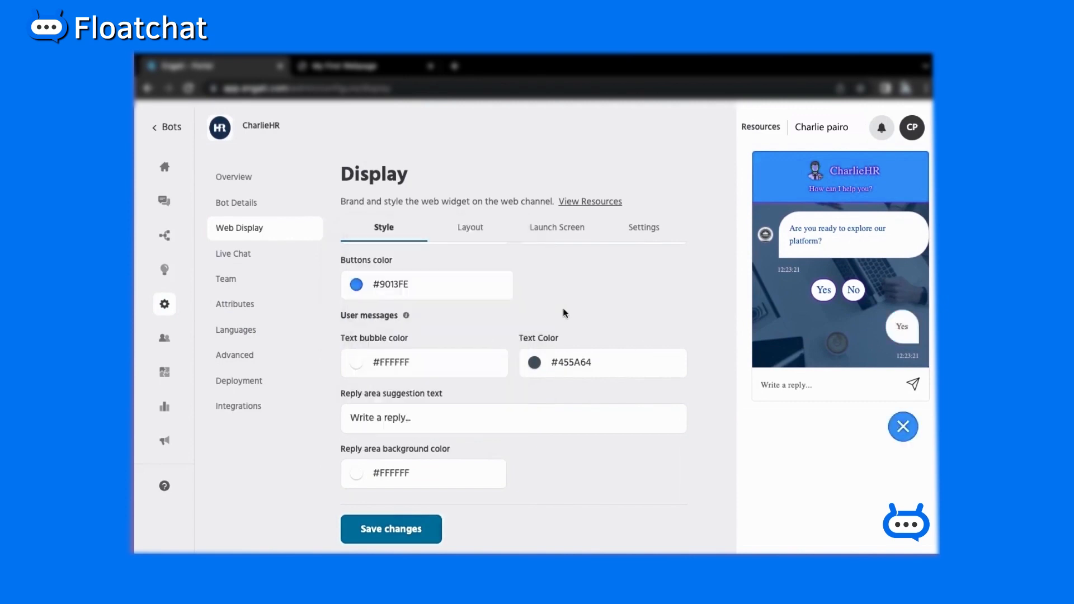
- Try several swatches for the user messages' text color and set it to #9013FE
left_click(535, 362)
left_click(588, 408)
left_click(637, 409)
left_click(620, 409)
left_click(670, 409)
left_click(638, 411)
left_click(697, 341)
- Replace the reply area suggestion text with "Type your query here"
left_click_drag(414, 417, 349, 417)
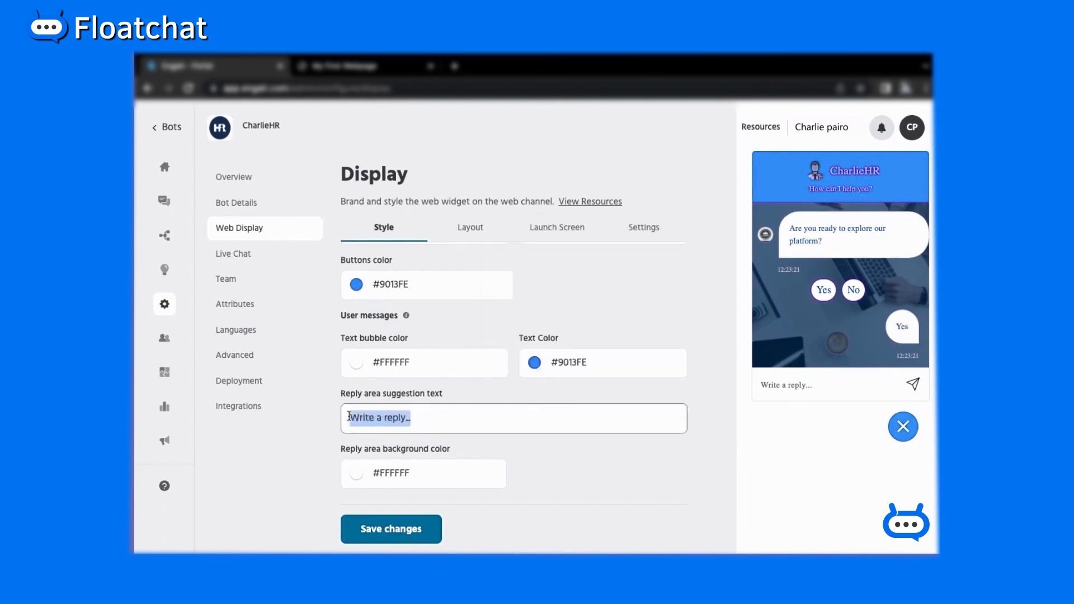
type("Type your")
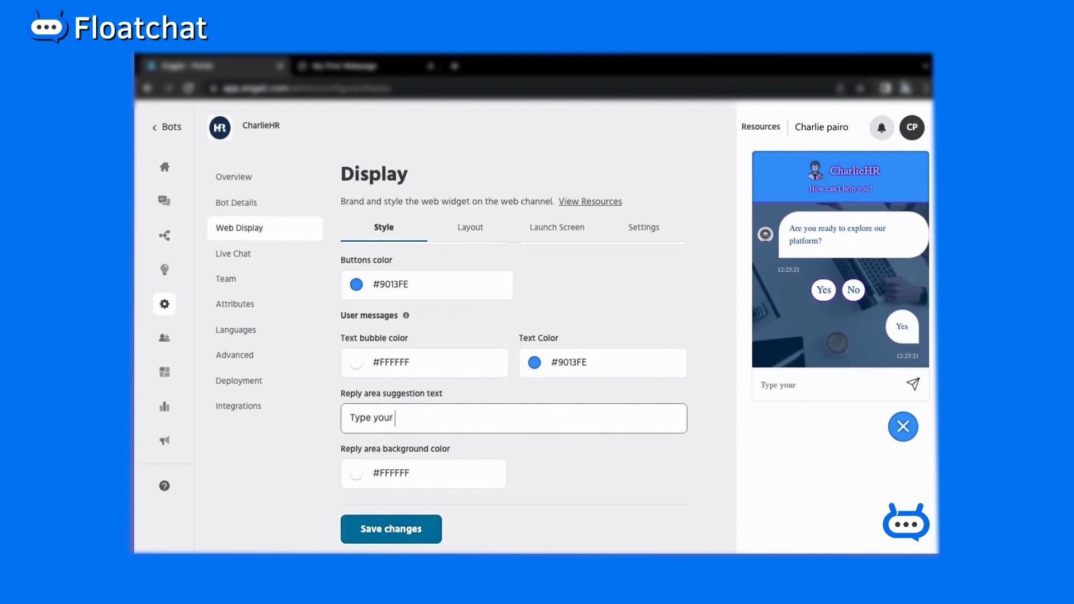
type(" query here")
left_click(515, 457)
- Try several swatches for the reply area background color and return it to #FFFFFF
left_click(357, 475)
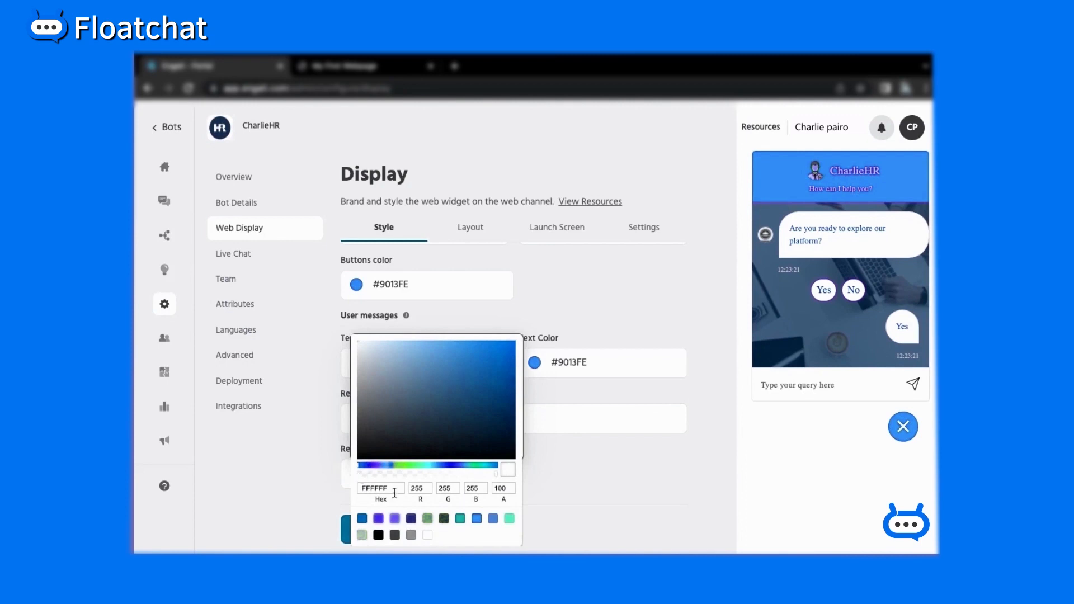
left_click(410, 519)
left_click(394, 520)
left_click(378, 519)
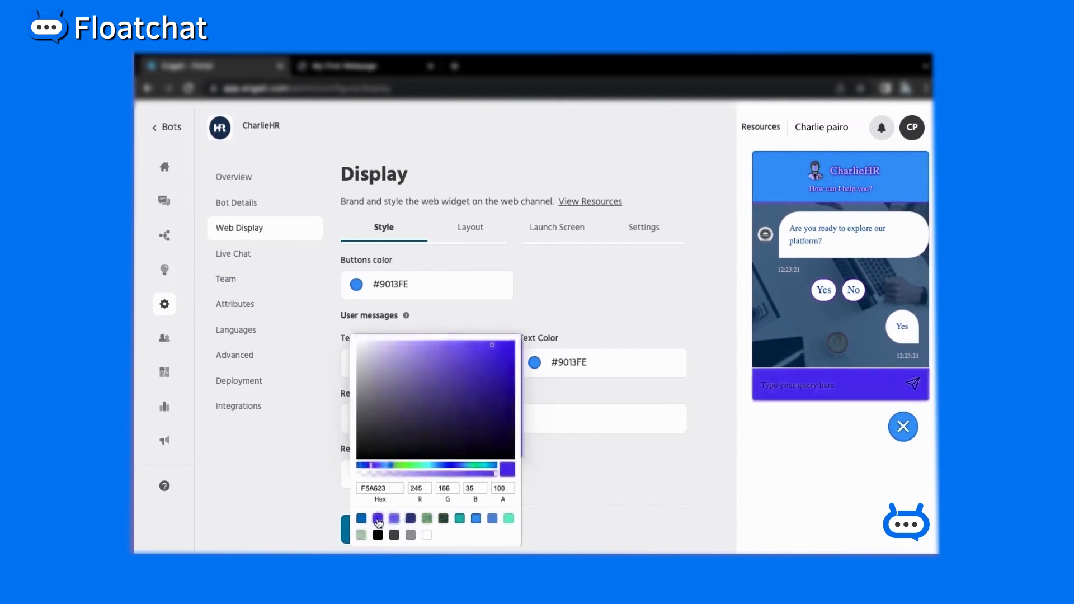
left_click(477, 519)
left_click(460, 519)
left_click(443, 519)
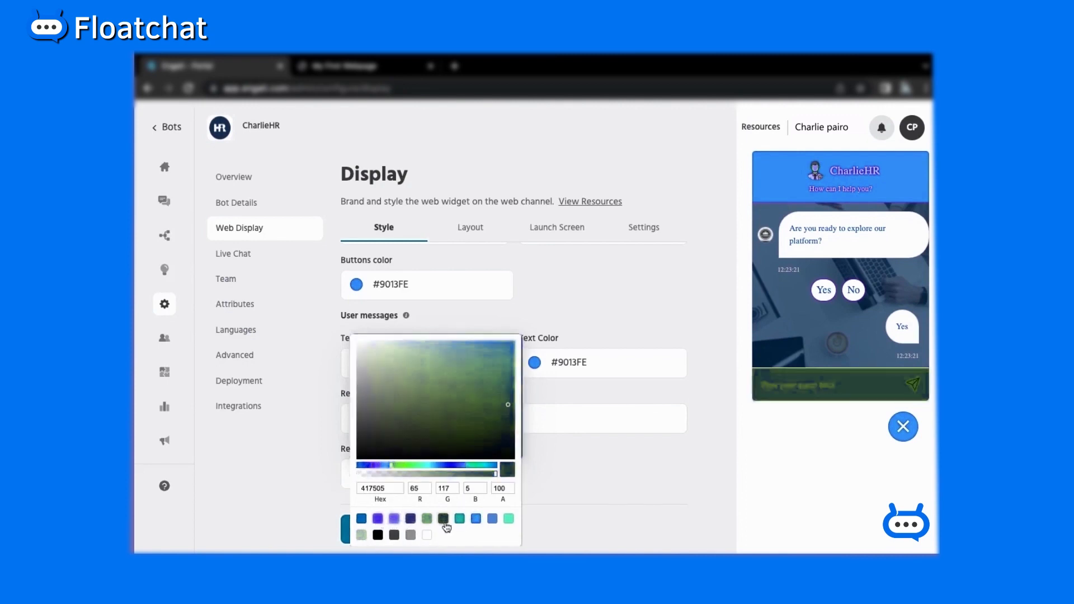
left_click(395, 536)
left_click(427, 535)
left_click(582, 484)
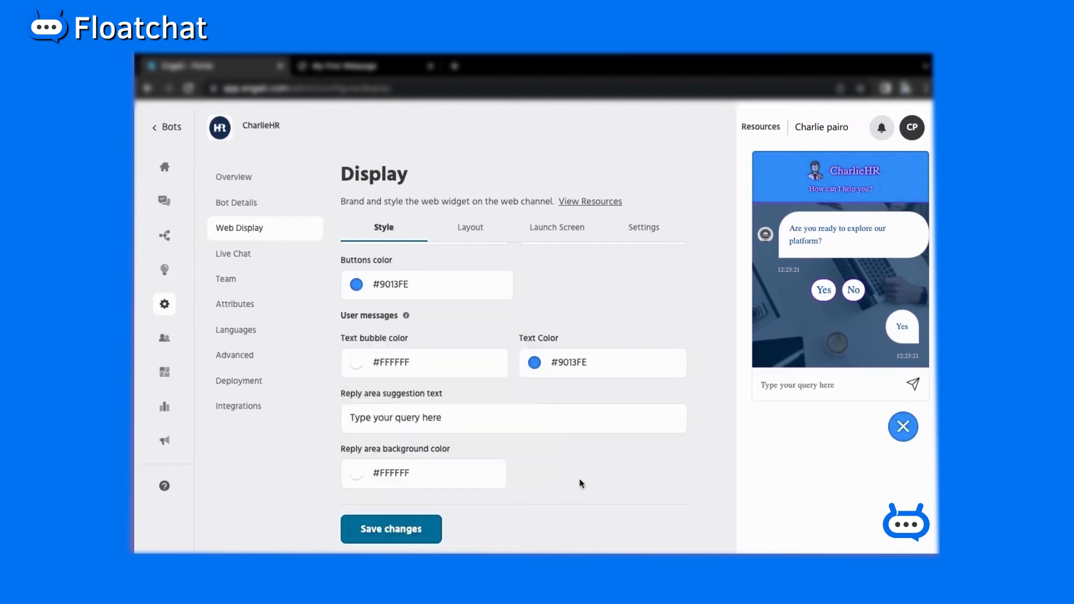
- Save the style changes and upload an image as the launch icon in the layout settings
left_click(423, 521)
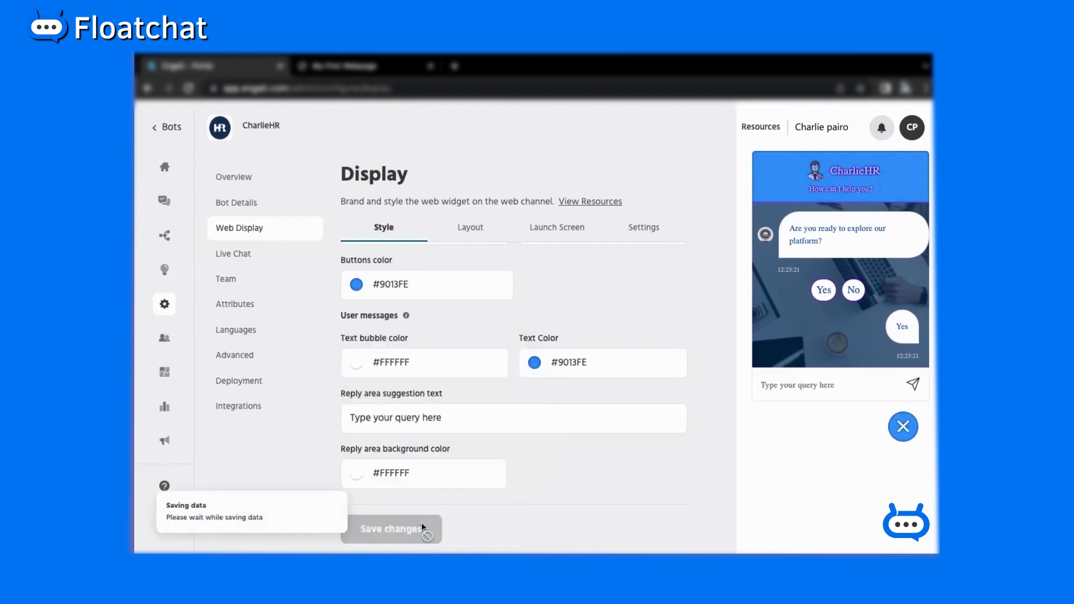
left_click(464, 230)
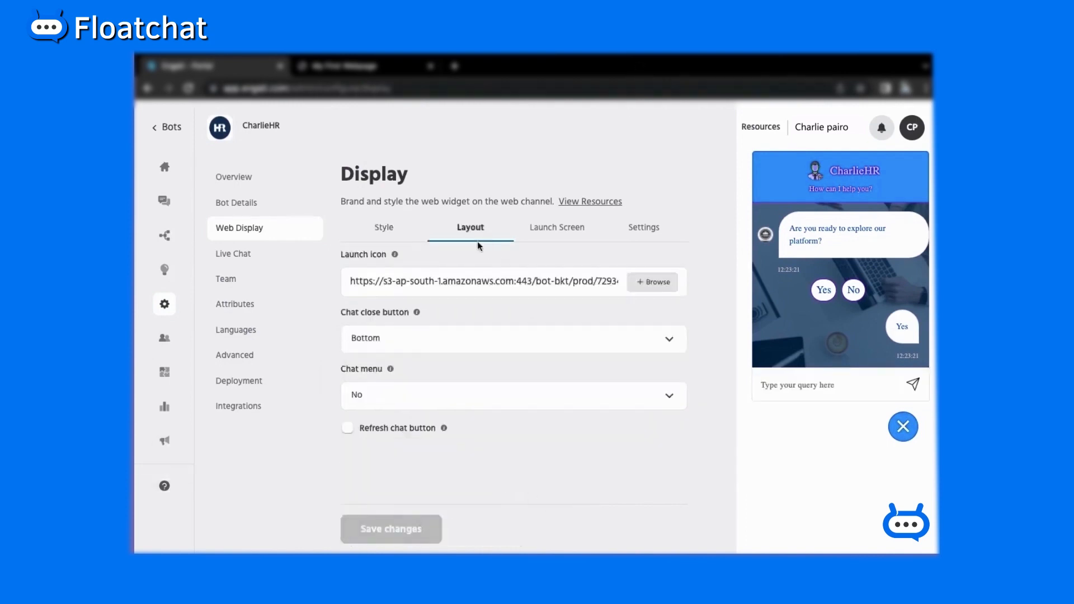
left_click(648, 288)
scroll(442, 207, "down", 5)
left_click(405, 138)
left_click(758, 318)
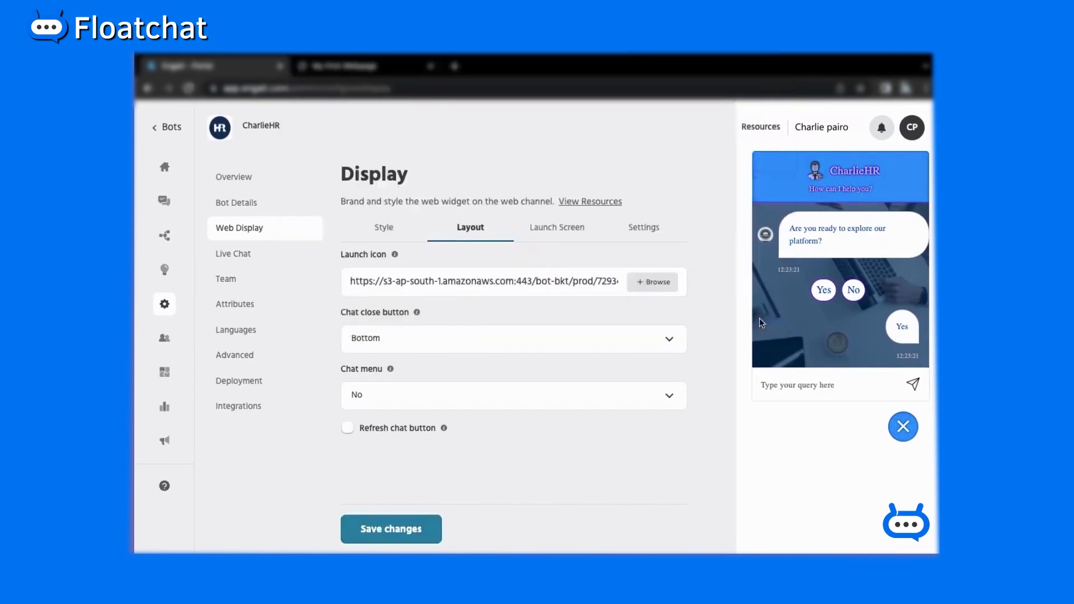
- Try the Top position for the chat close button and return it to Bottom
left_click(409, 346)
left_click(403, 371)
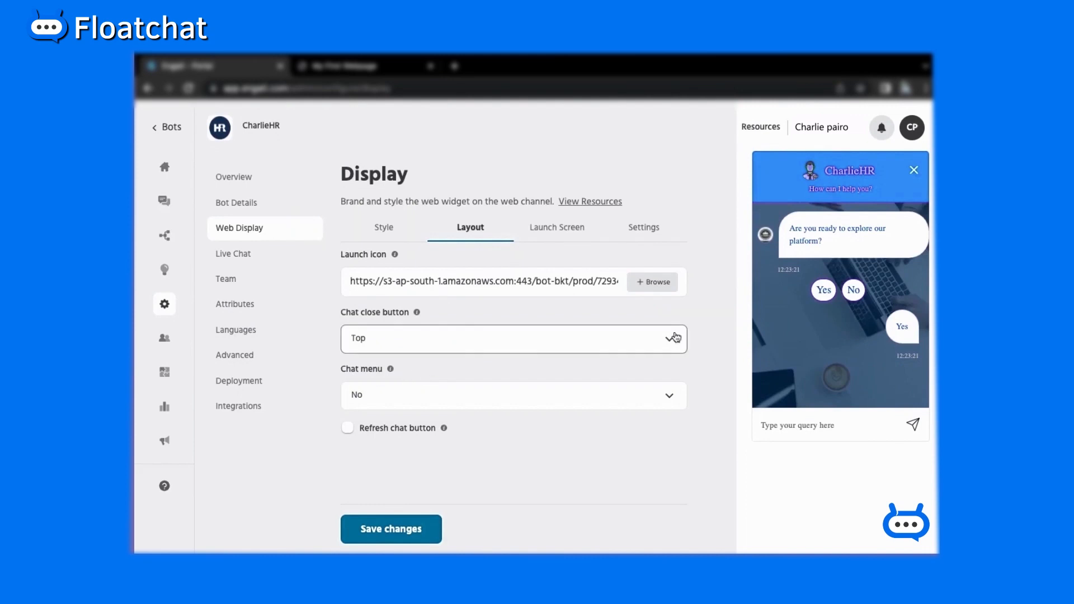
left_click(560, 339)
left_click(535, 399)
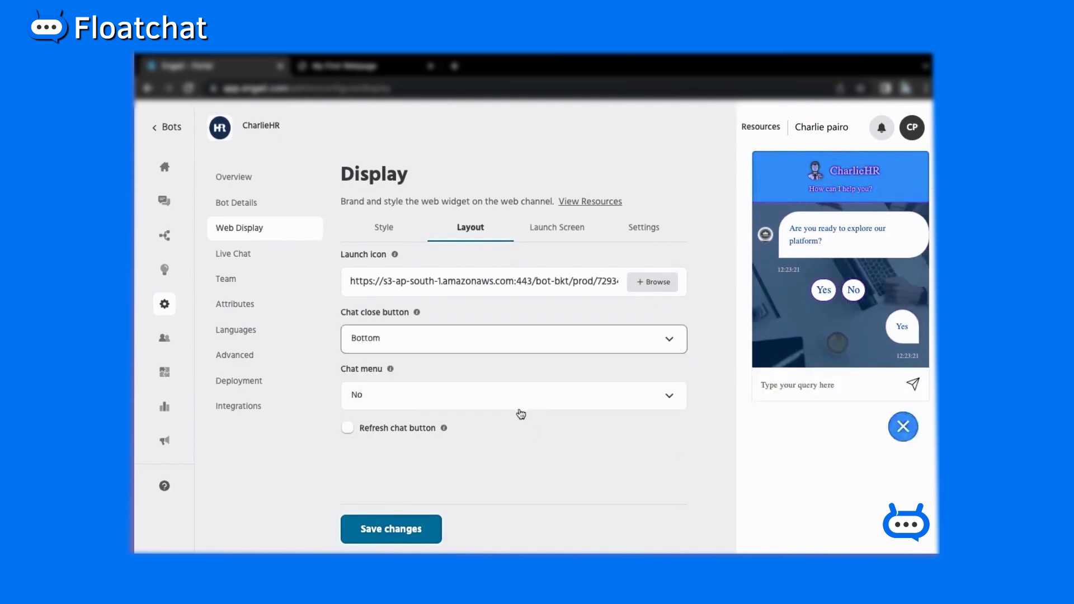
- Enable the chat menu with Yes and add a first menu entry
left_click(499, 405)
left_click(468, 430)
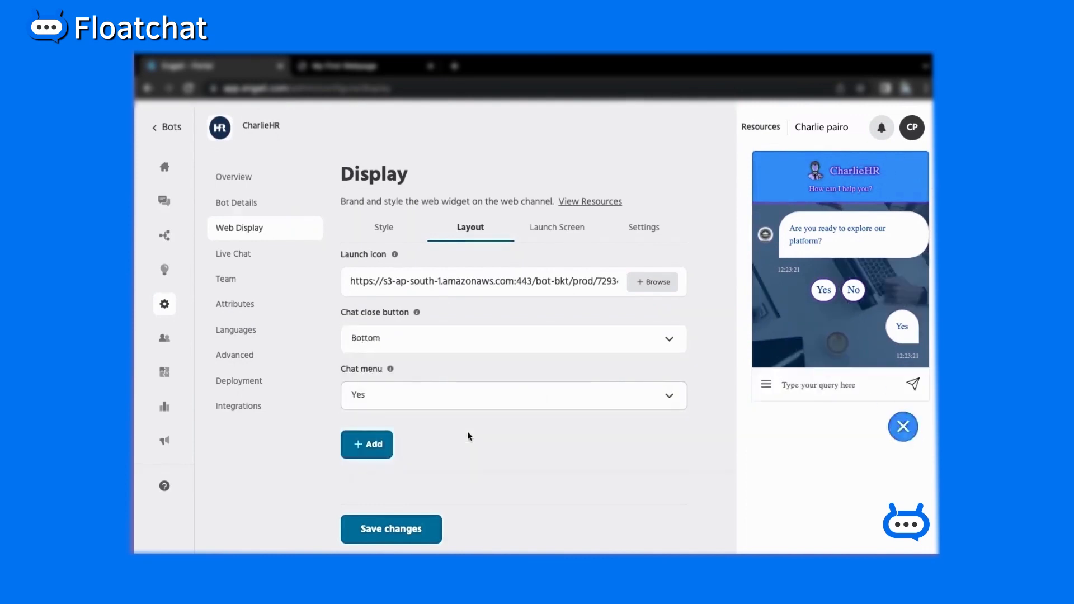
left_click(366, 446)
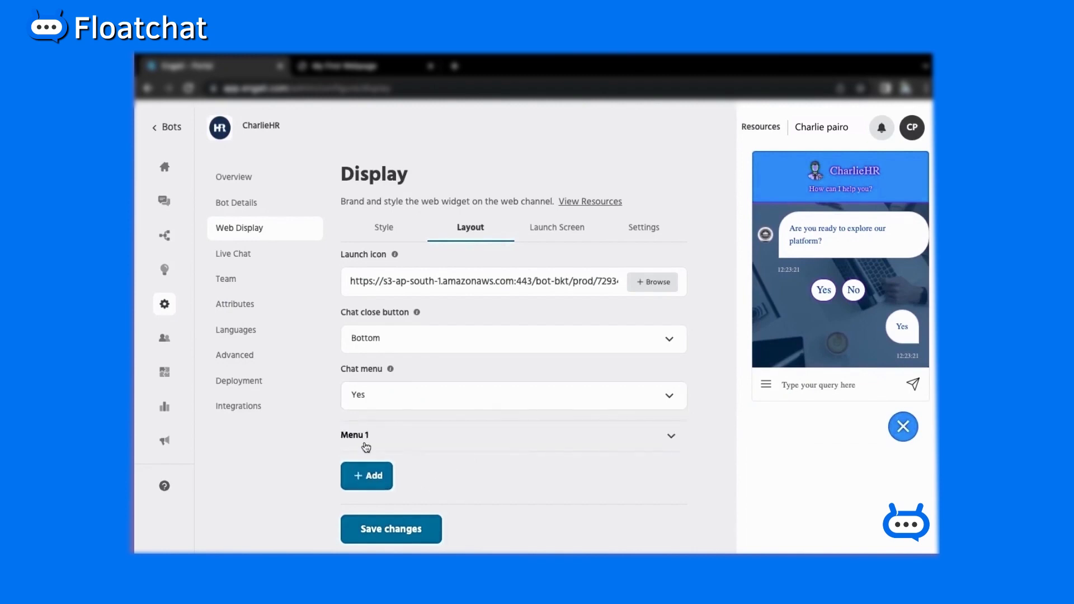
- Configure Menu 1 with the button name "Contact us", the Path action and the Contact path
left_click(414, 436)
scroll(415, 434, "down", 2)
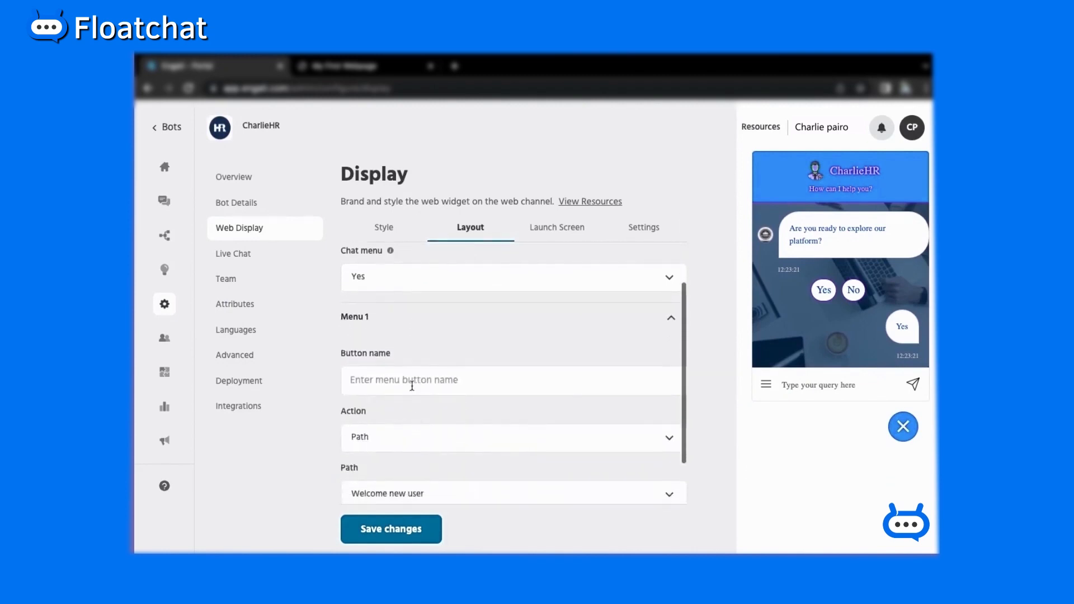
left_click(413, 381)
type("Contact us")
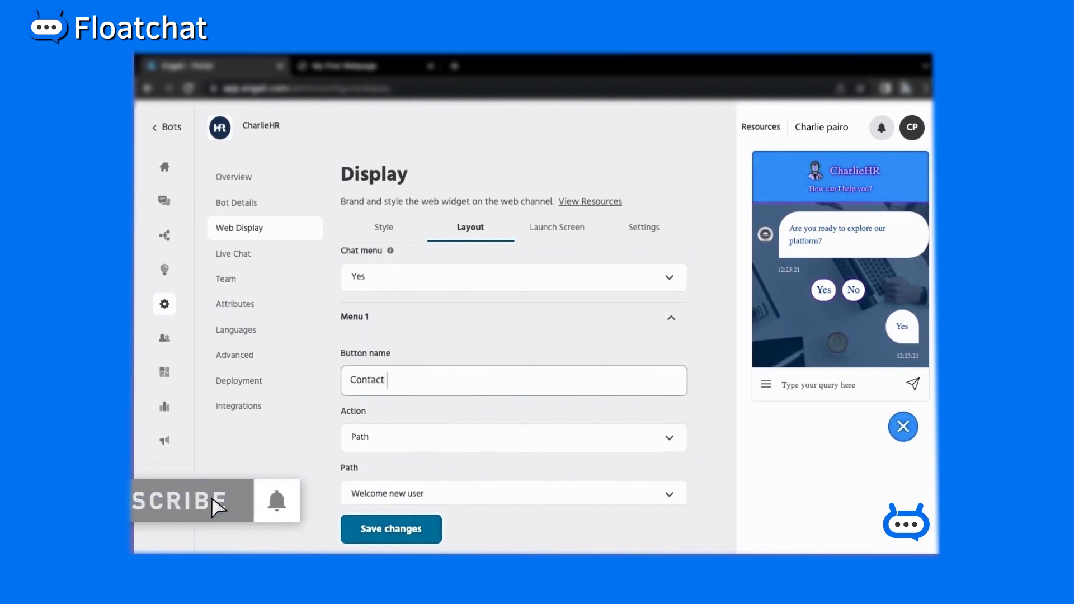
left_click(408, 439)
left_click(422, 470)
left_click(422, 471)
scroll(420, 384, "down", 5)
left_click(420, 376)
- Add a second menu entry named "Visit website" with the Url action and the file URL of Untitled.html on the Desktop
left_click(374, 478)
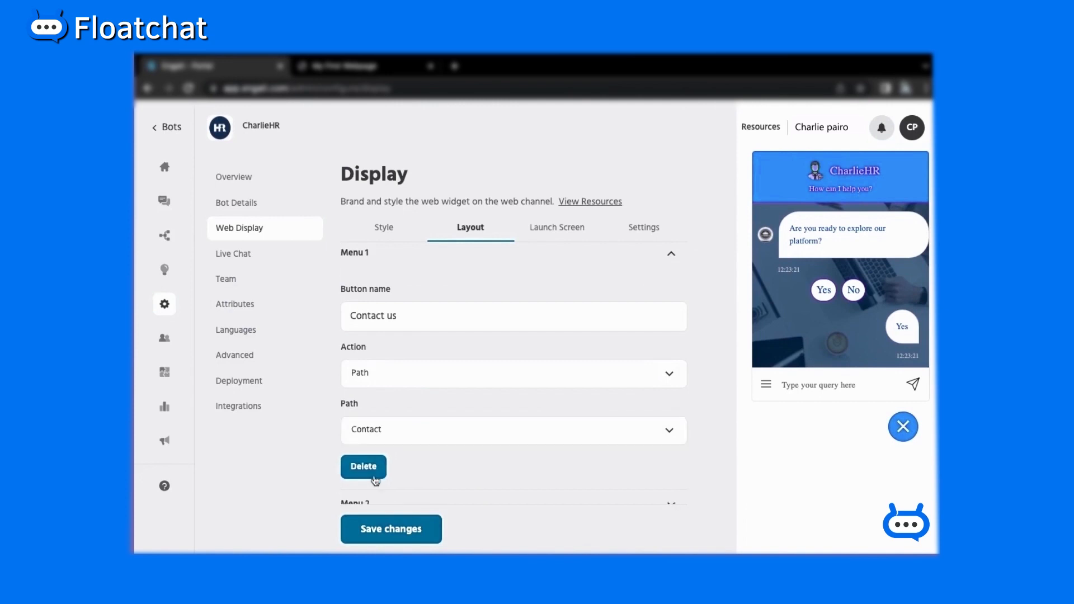
left_click(435, 278)
type("Visit website")
left_click(412, 340)
left_click(403, 398)
left_click(416, 402)
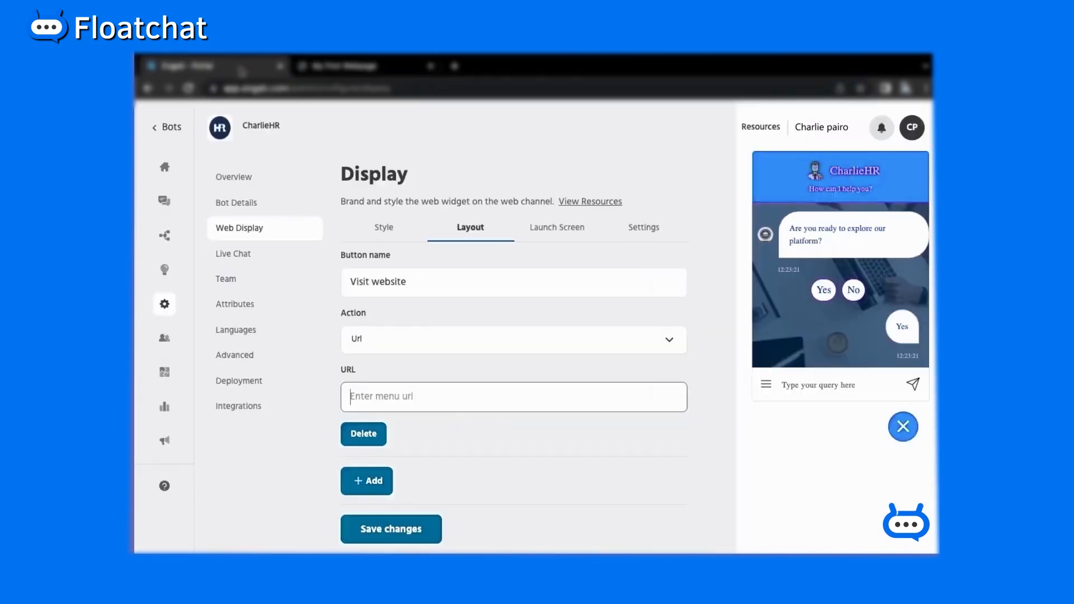
type("file:///Users/chinmaypatankar/Desktop/Untitled.html")
- Save the layout changes and open the chat menu in the widget preview
left_click(401, 530)
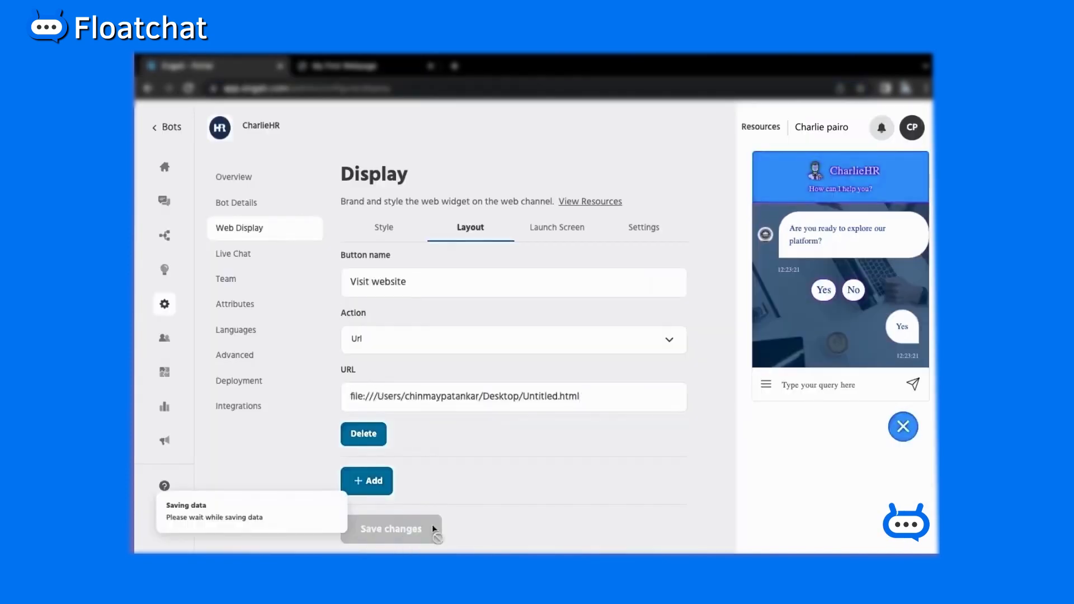
left_click(766, 384)
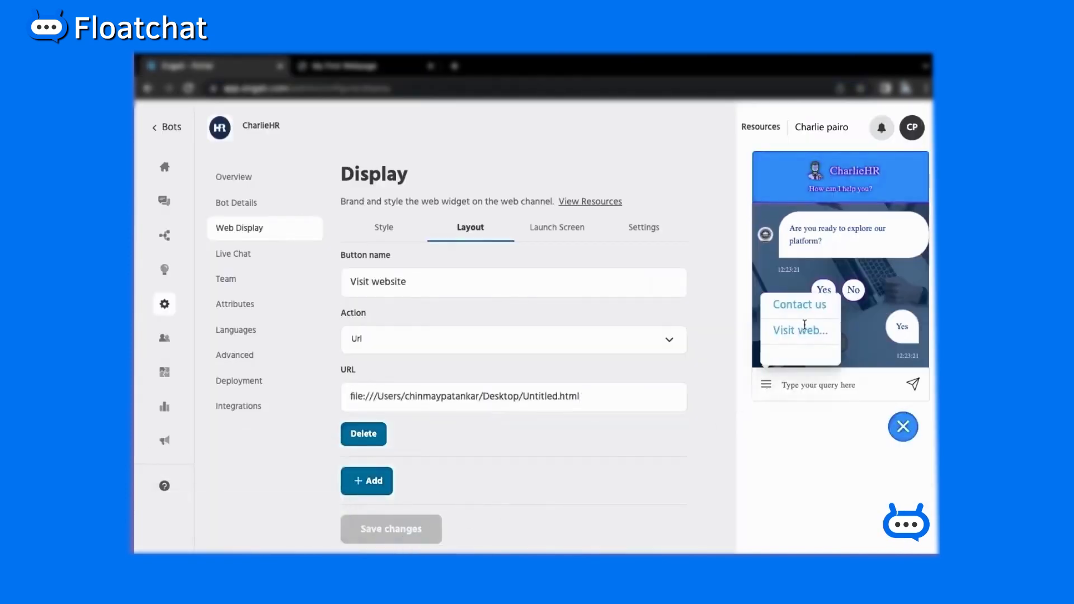
- Enable the launch screen before the conversation and enter "Ask us a question" as its title
left_click(555, 228)
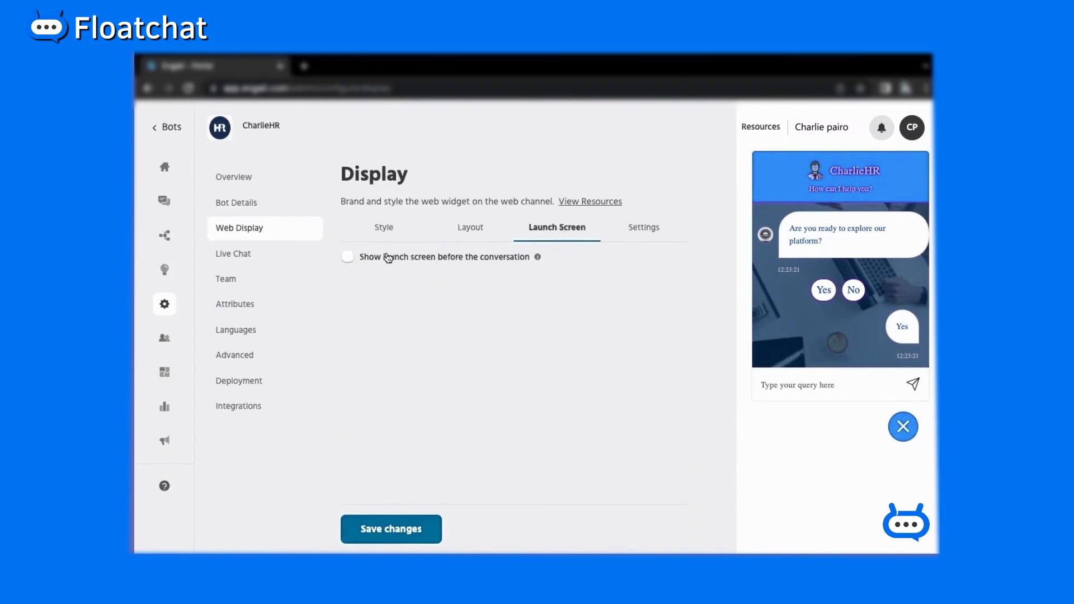
left_click(348, 259)
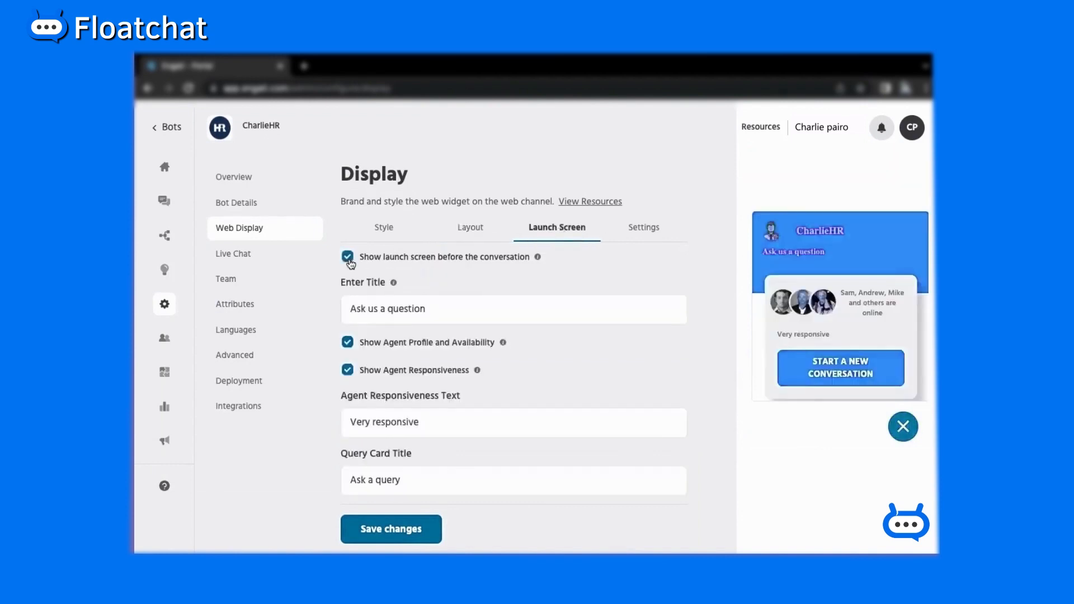
left_click_drag(454, 312, 348, 314)
type("Ask")
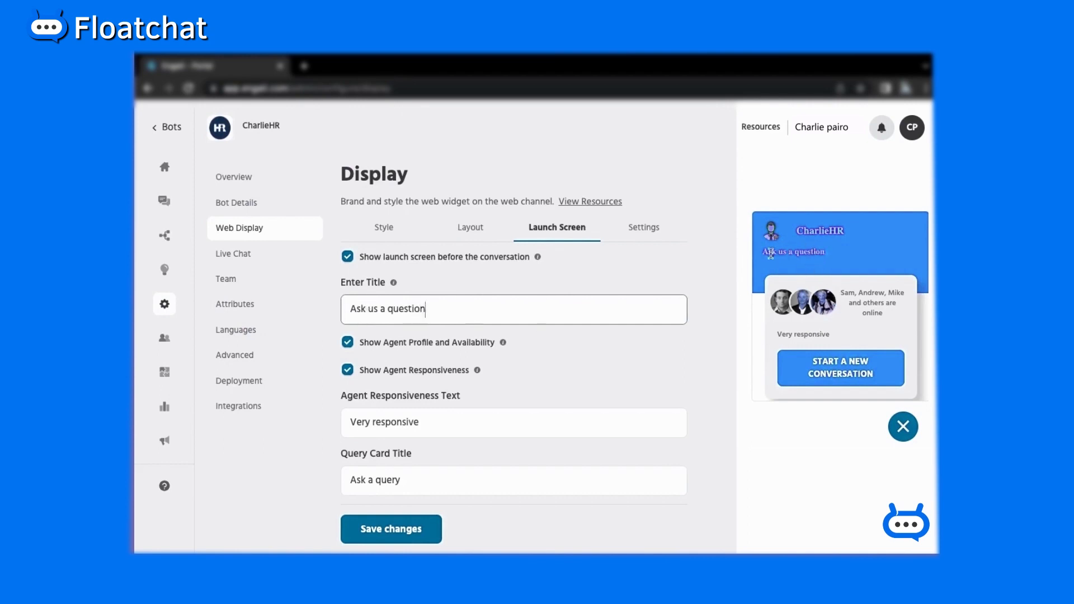
- Switch the agent profile and agent responsiveness options off and on again to check their effect in the preview
left_click(349, 342)
left_click(348, 343)
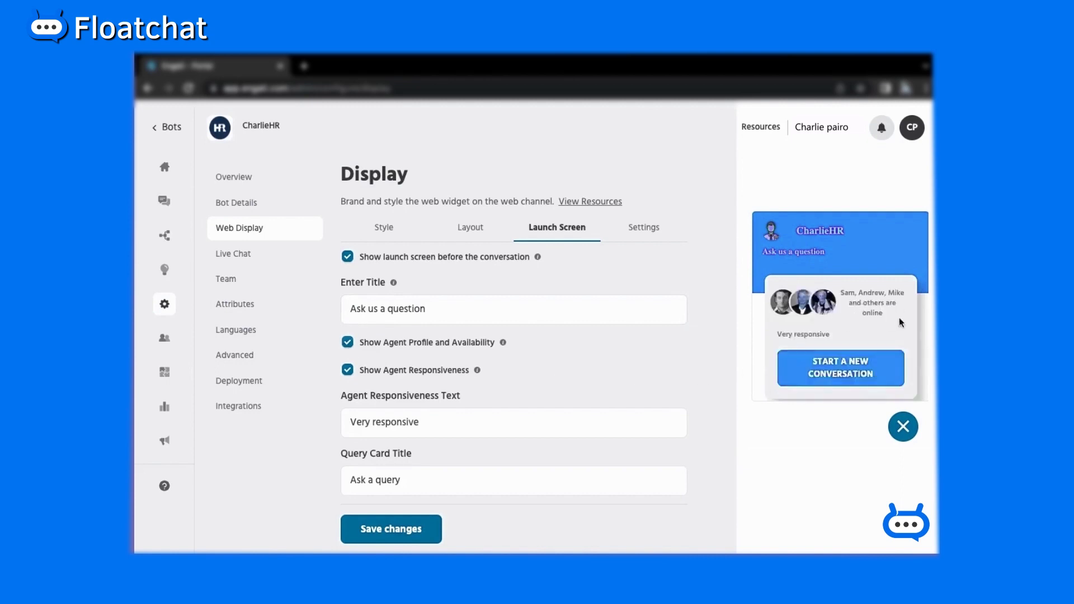
left_click(348, 371)
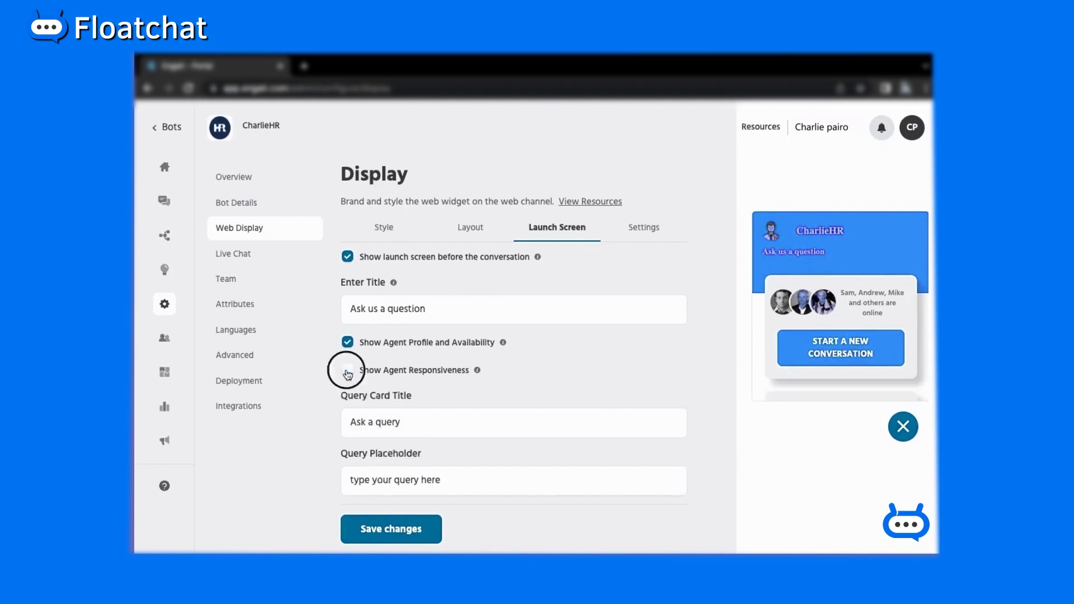
left_click(348, 372)
- Examine the agent responsiveness text and query card title, comparing them with the launch screen preview
left_click_drag(779, 333, 833, 337)
left_click_drag(441, 424, 340, 420)
left_click(423, 419)
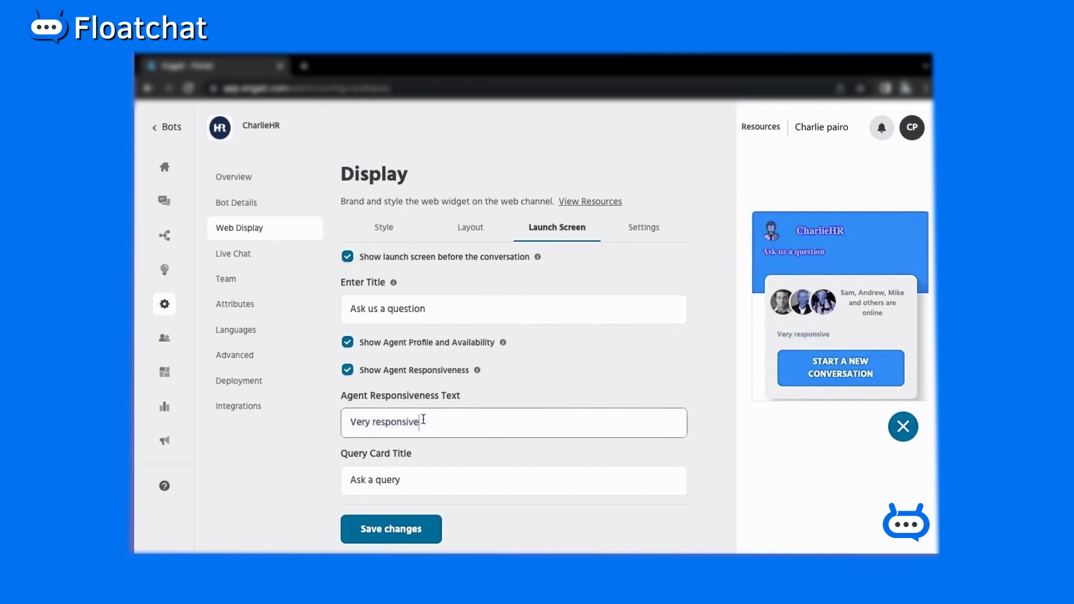
scroll(447, 444, "down", 3)
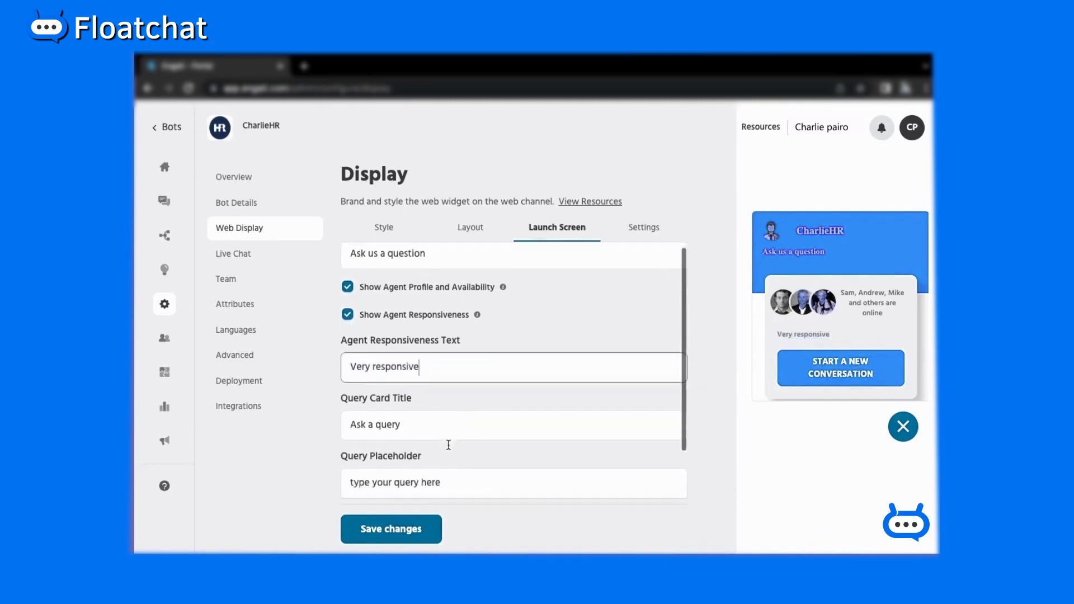
left_click(441, 352)
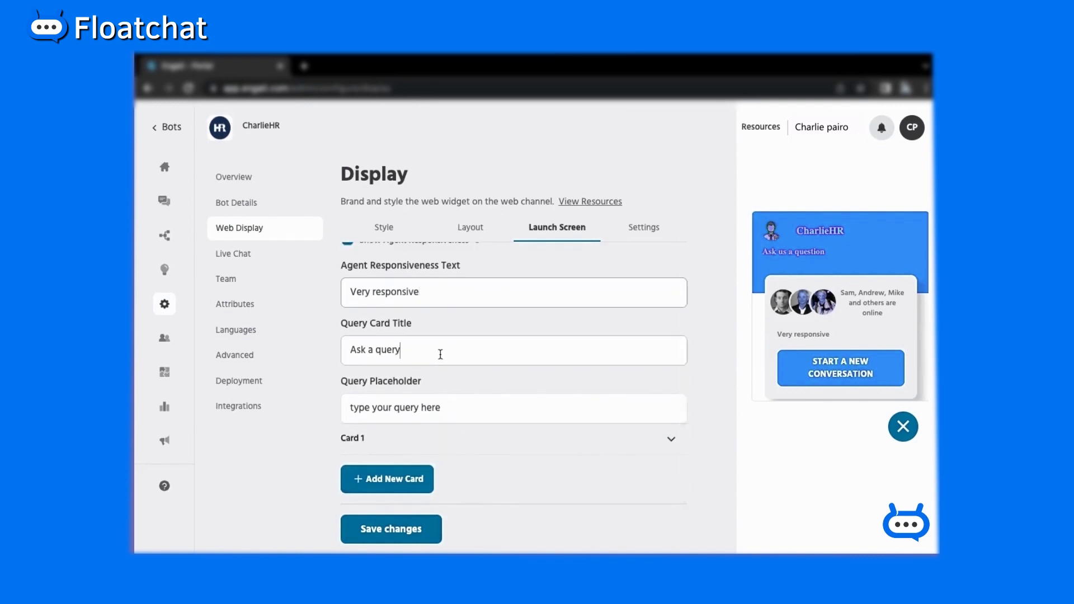
left_click(402, 351)
left_click_drag(402, 351, 343, 344)
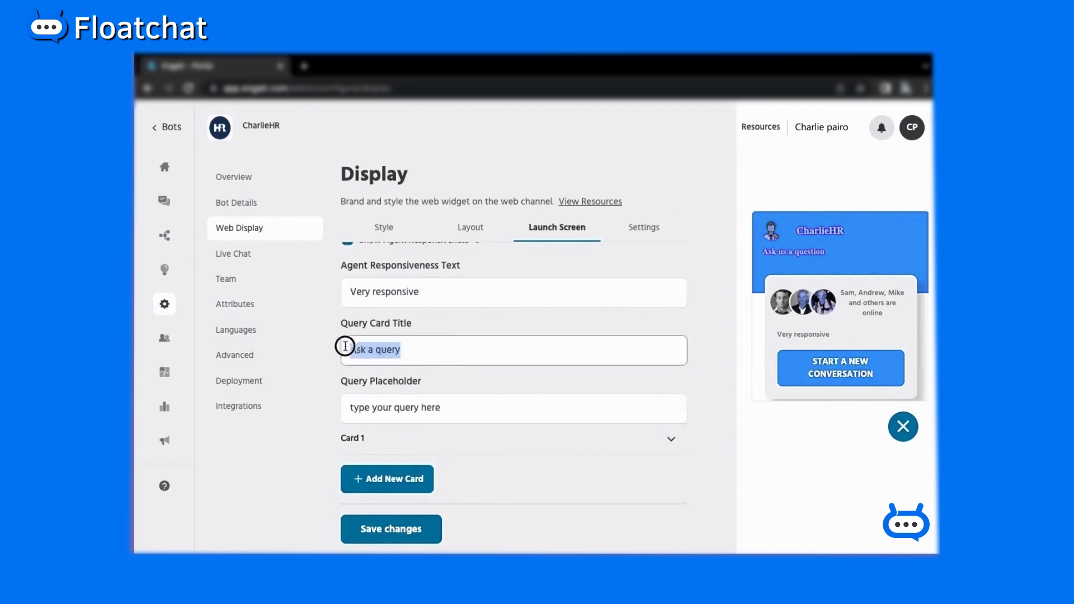
left_click(428, 347)
scroll(837, 334, "down", 3)
scroll(838, 334, "up", 1)
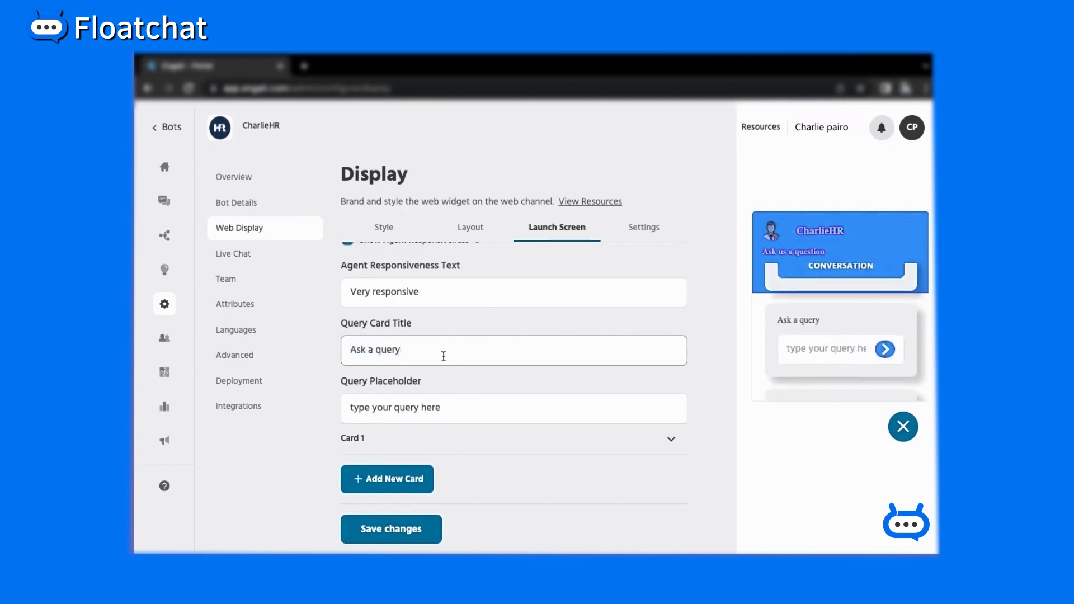
left_click_drag(431, 356, 375, 356)
left_click(360, 357)
- Replace the query placeholder with "Enter your query here"
left_click(447, 410)
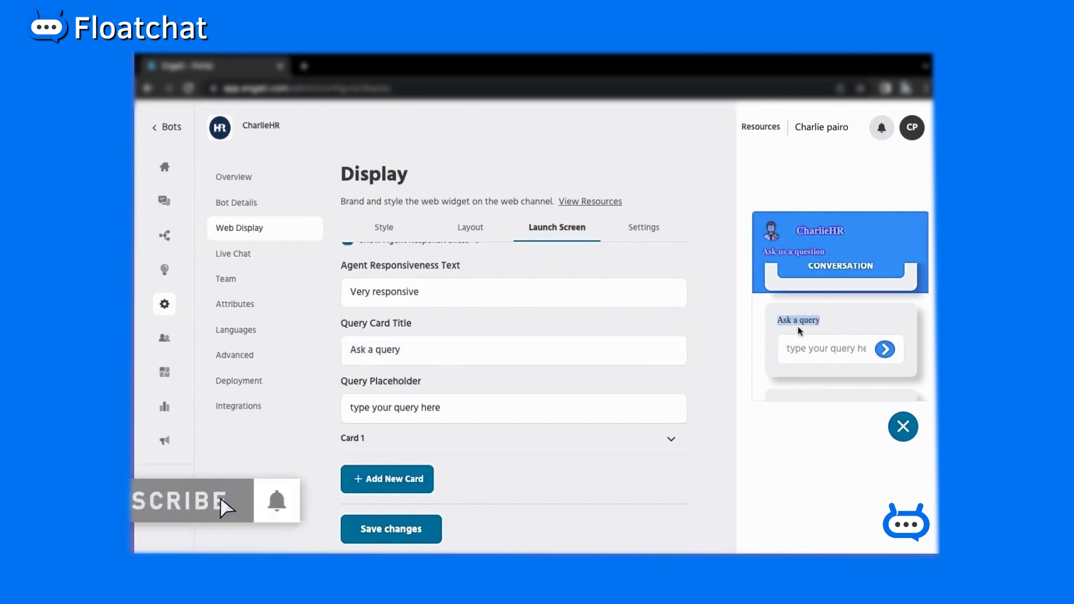
left_click_drag(447, 412, 353, 408)
type("Enter your query here")
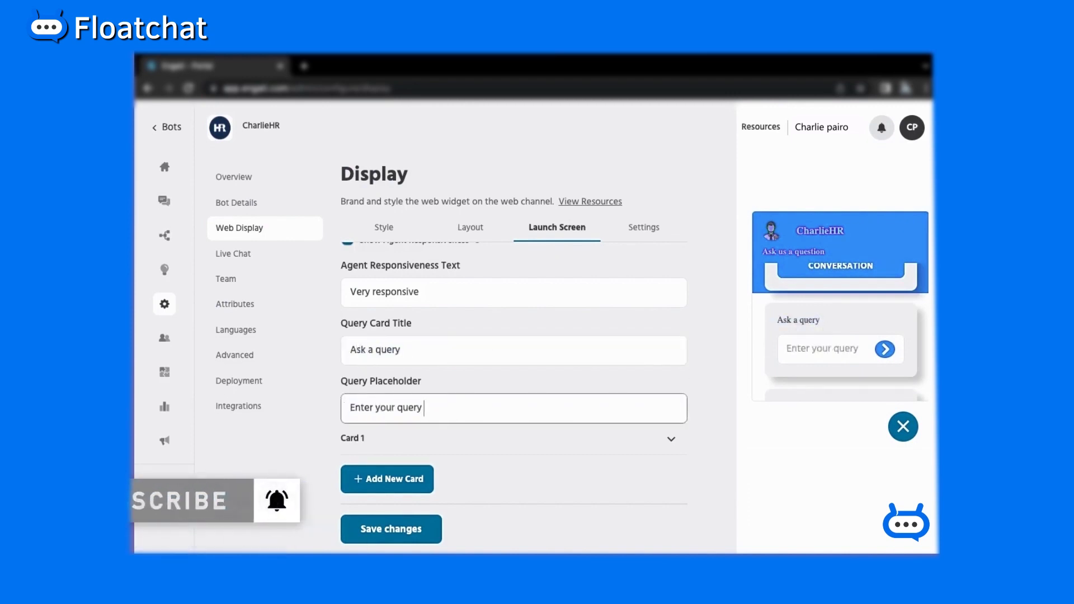
- Expand Card 1 and set its card text to "Go back to main menu"
left_click(593, 439)
scroll(599, 443, "down", 5)
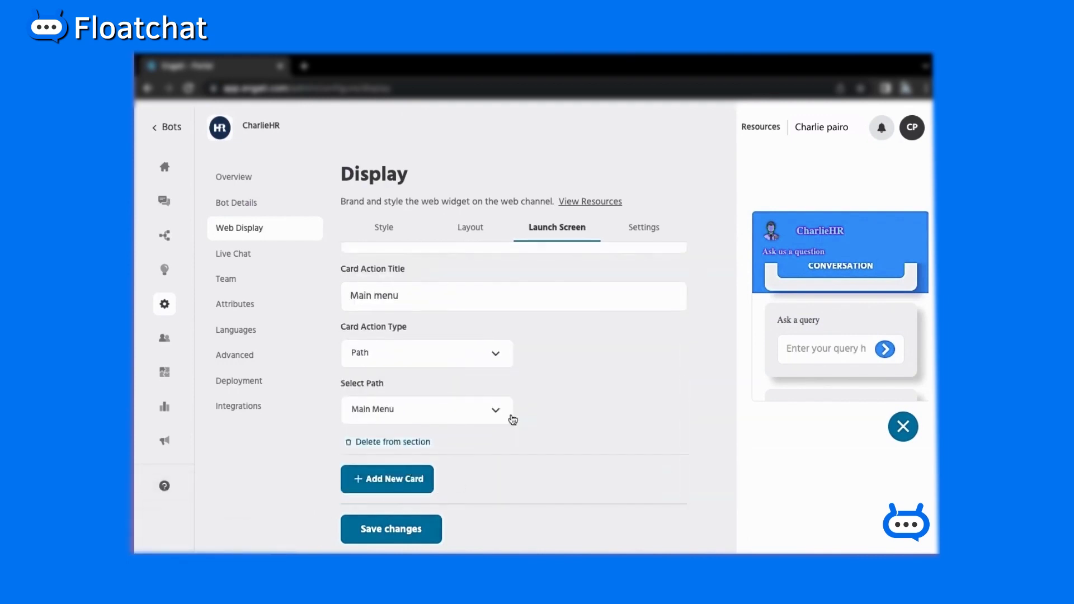
scroll(511, 419, "up", 4)
scroll(641, 432, "down", 3)
left_click_drag(450, 372, 364, 374)
type("Go back to main men")
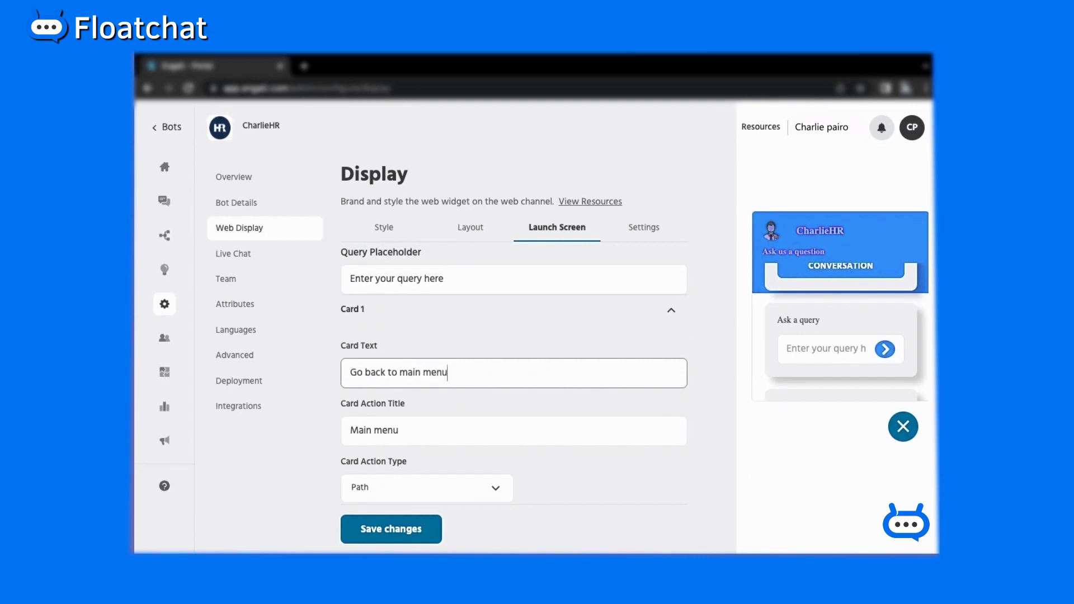
type("u")
- Title Card 1's action "Main menu" and set its action type to Path
left_click(461, 438)
scroll(460, 439, "down", 2)
left_click_drag(399, 337, 351, 342)
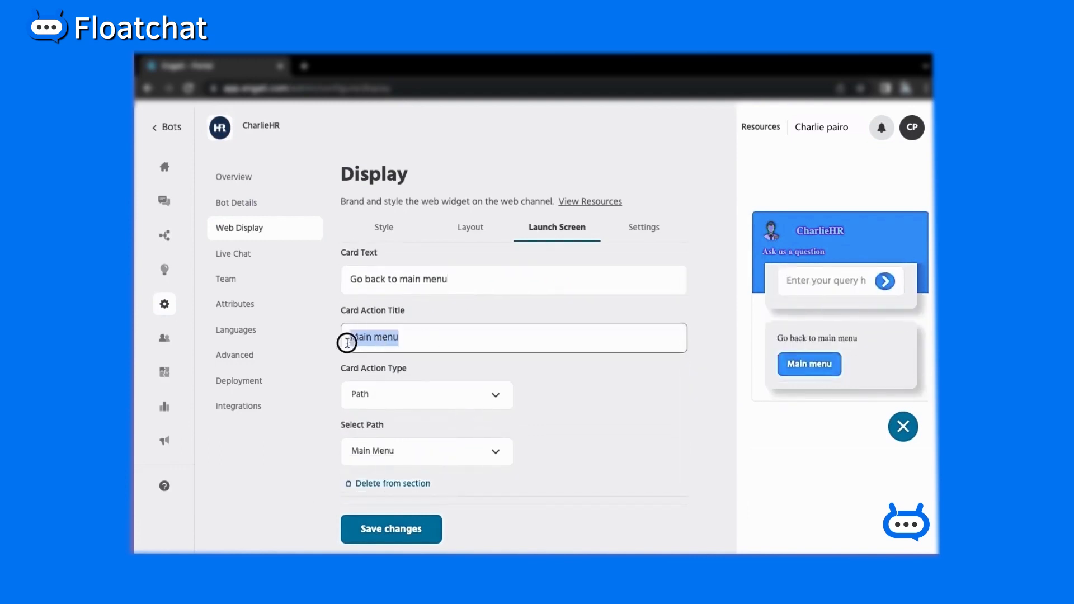
type("Main menu")
left_click(495, 396)
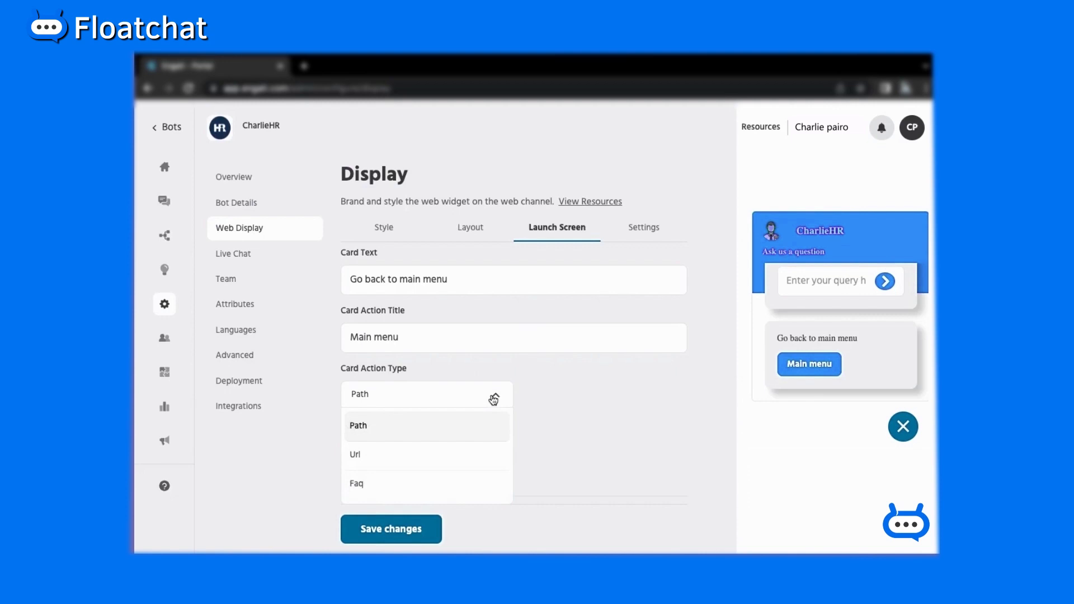
left_click(462, 427)
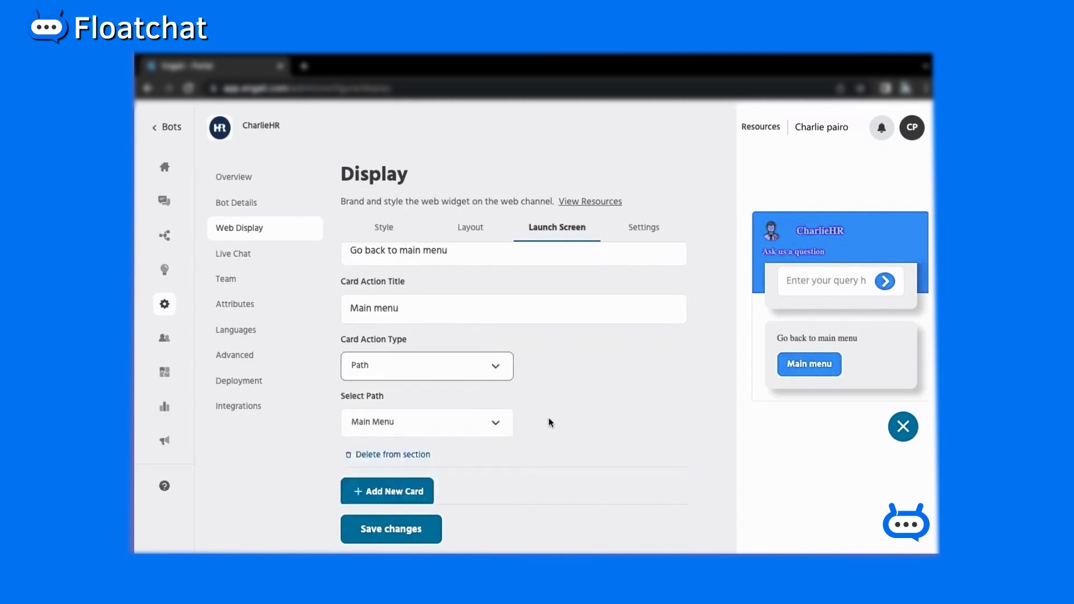
- Choose Main Menu as Card 1's path and save the launch screen changes
left_click(438, 414)
scroll(425, 358, "down", 1)
left_click(394, 338)
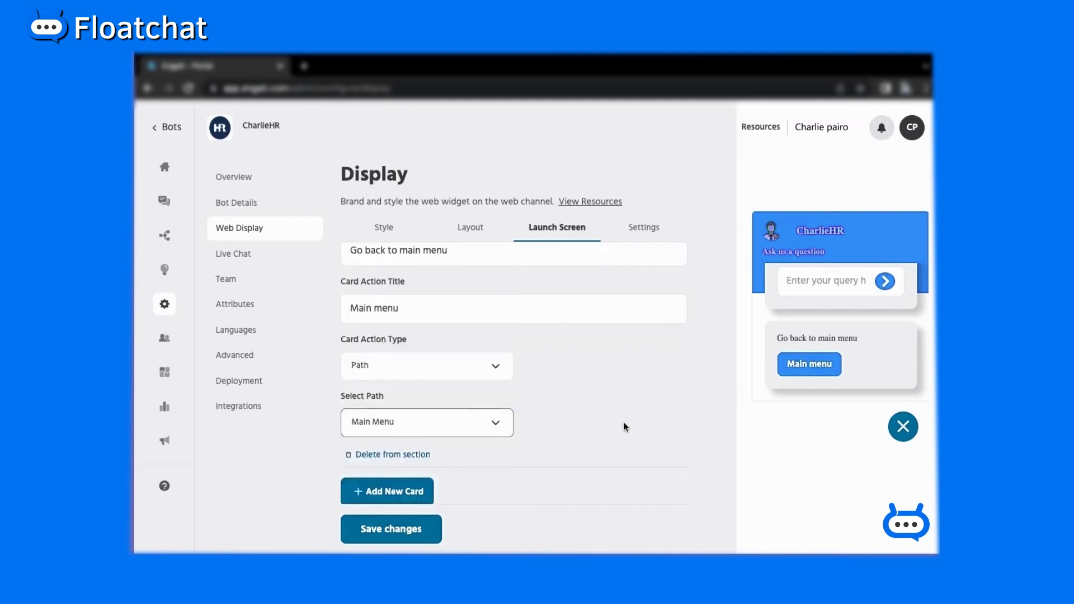
scroll(623, 422, "down", 1)
left_click(440, 529)
- In the web display settings, enable Chat Auto Pop-up with the Delayed trigger and a delay of 14
left_click(642, 234)
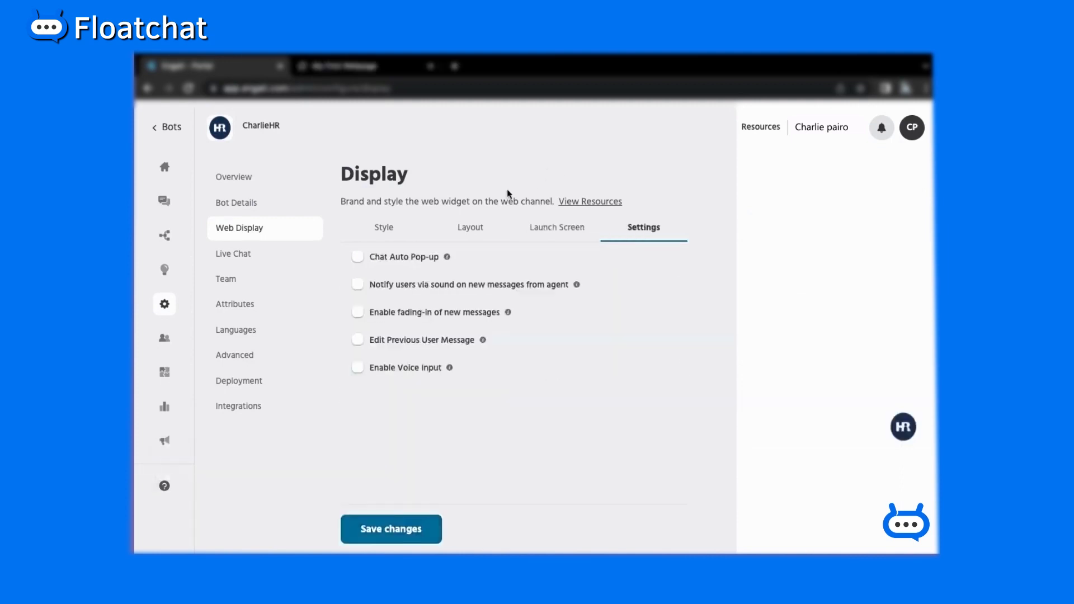
left_click(360, 263)
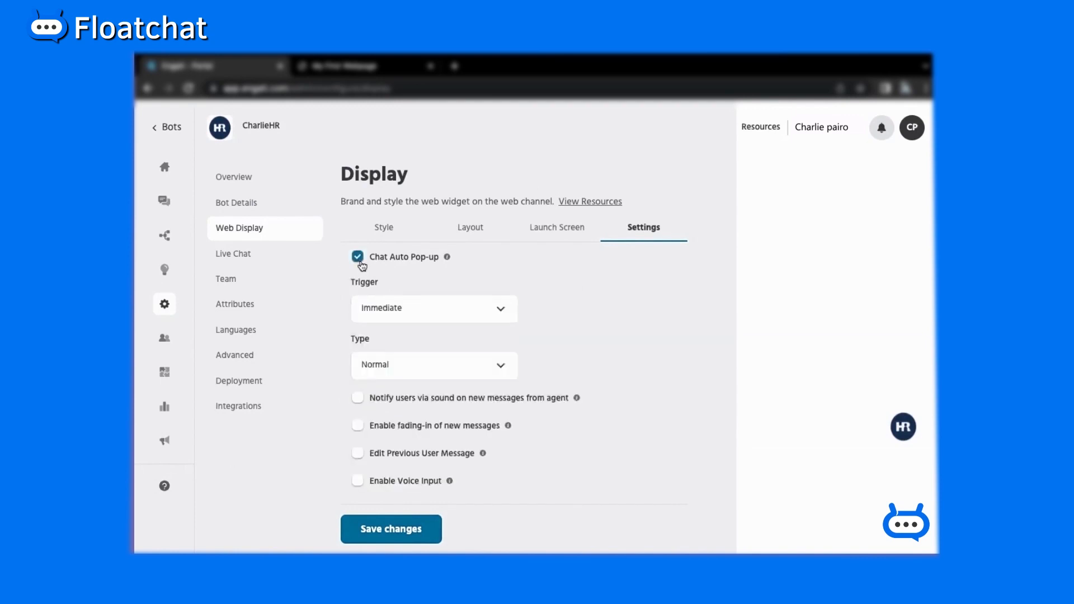
left_click(435, 314)
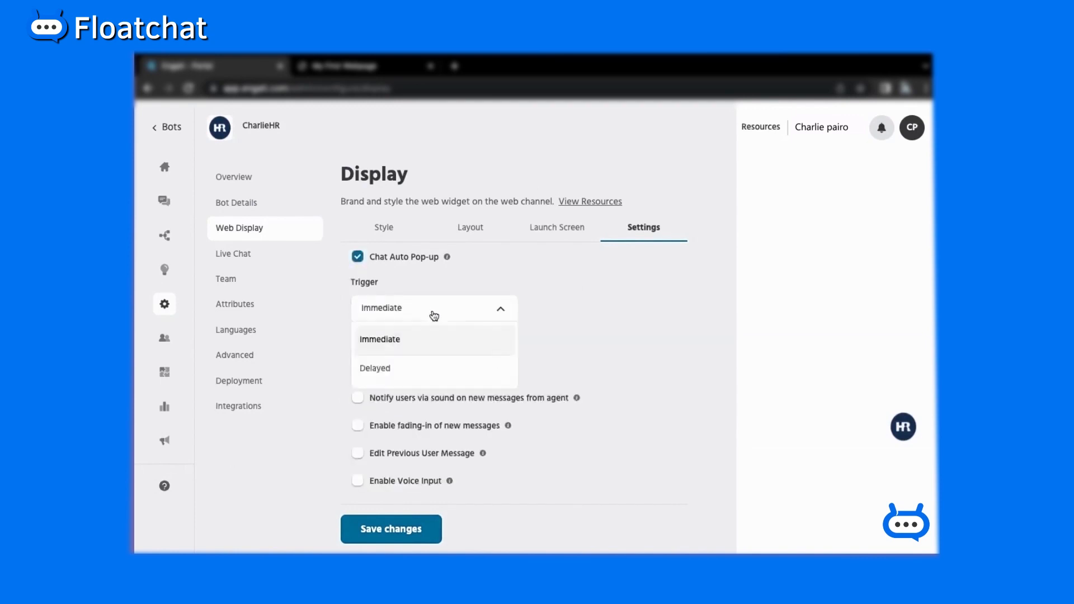
left_click(414, 378)
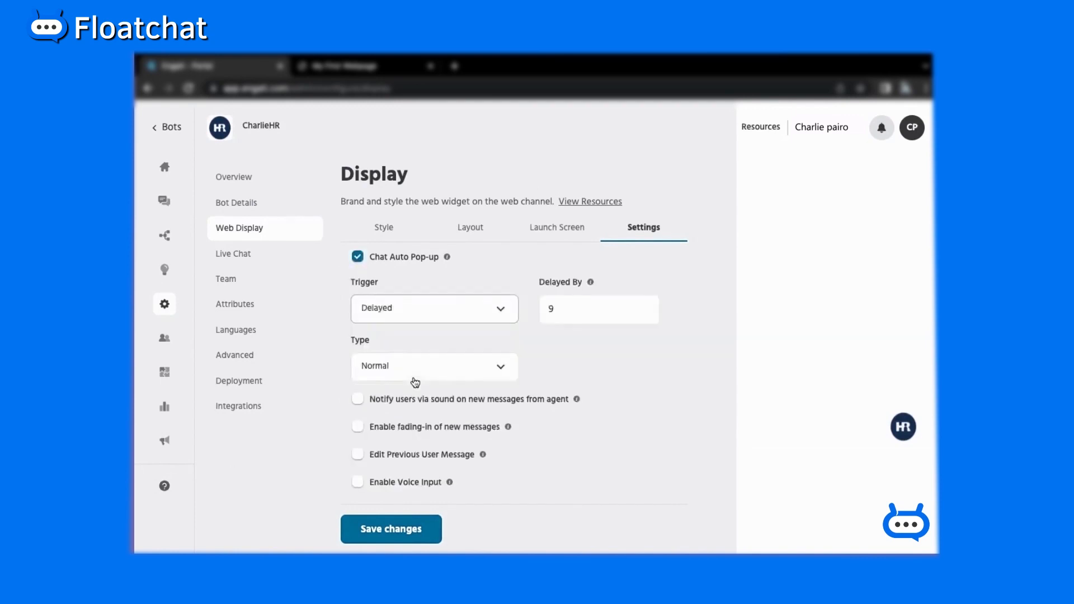
left_click(645, 306)
left_click(646, 306)
left_click(645, 306)
left_click(645, 306)
left_click(646, 306)
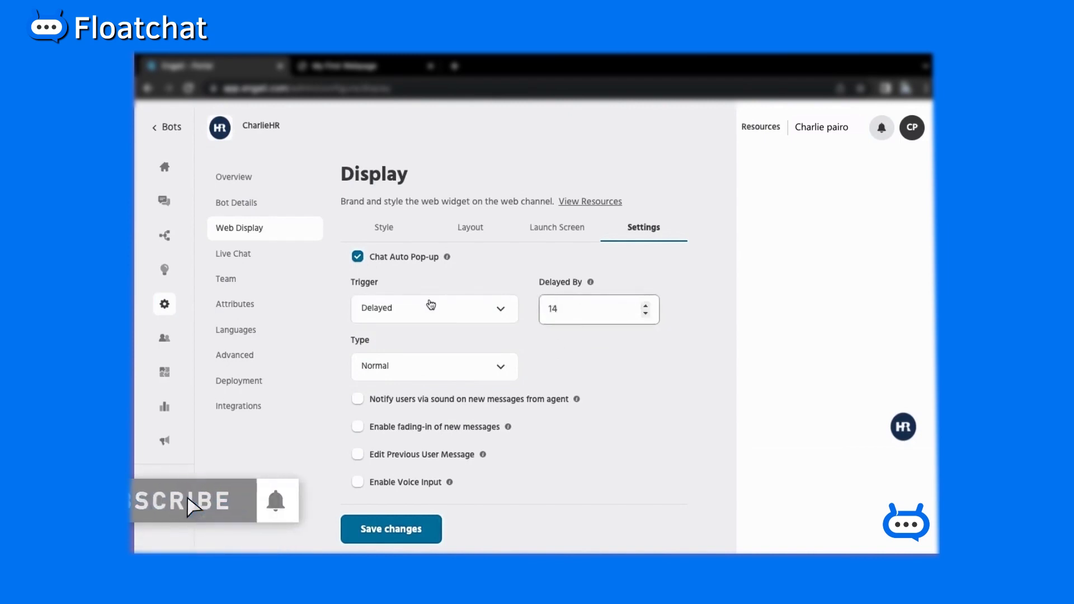
- Set the auto pop-up trigger to Immediate and its type to Closed Callout
left_click(420, 312)
left_click(396, 339)
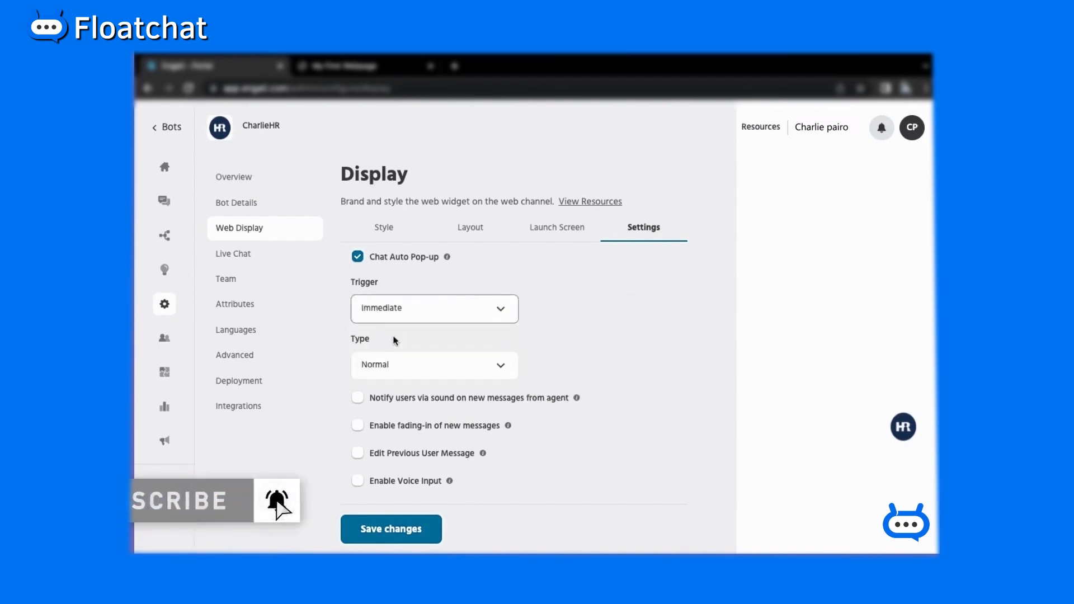
left_click(412, 372)
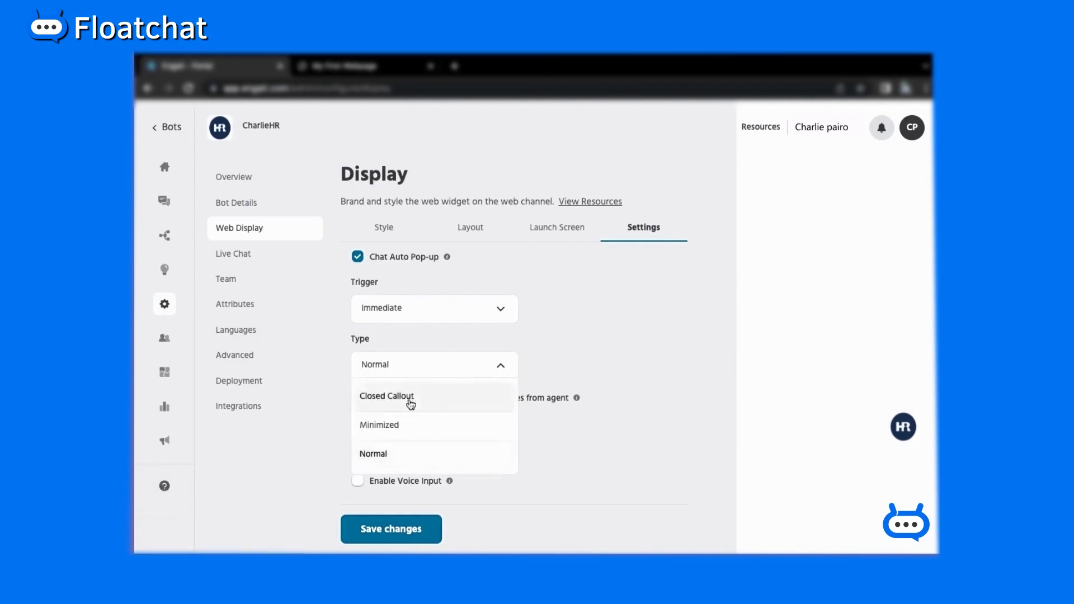
left_click(411, 402)
- Replace the pop-up message with "How can I help you?"
left_click(629, 374)
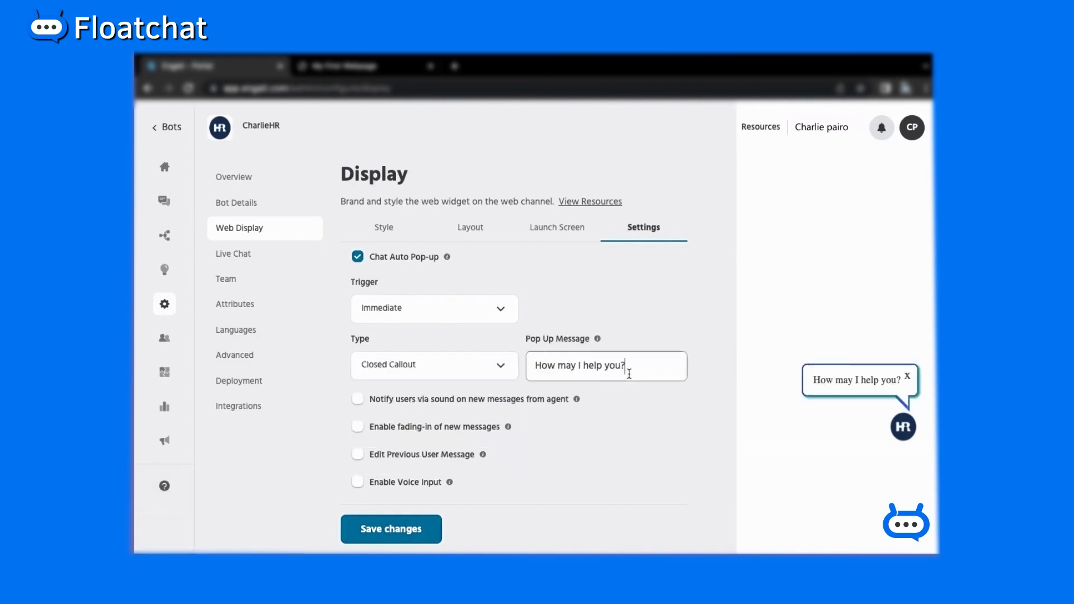
left_click_drag(629, 374, 522, 372)
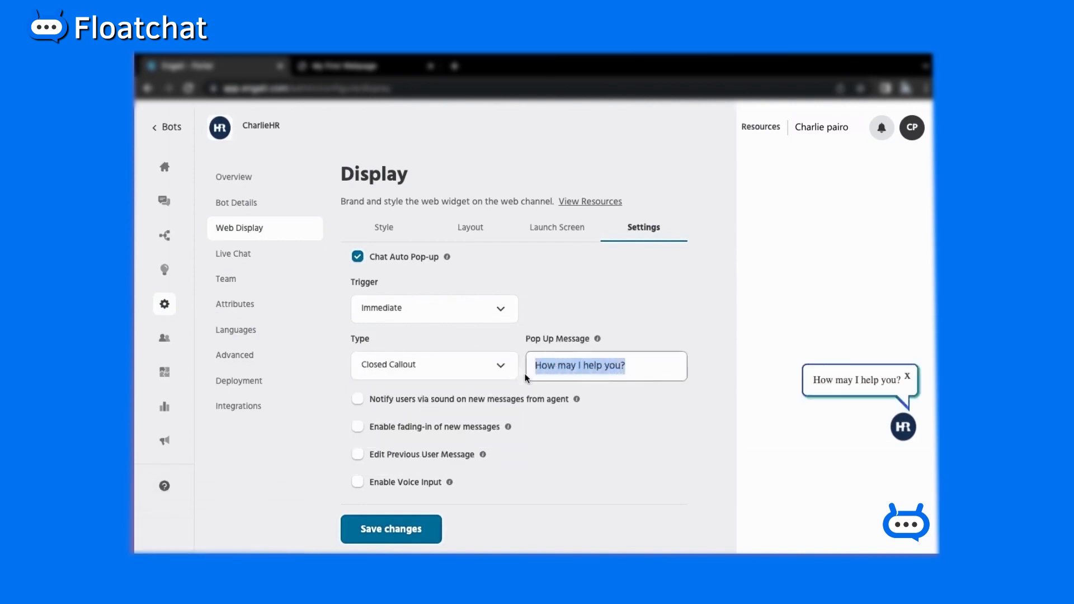
type("How can I h")
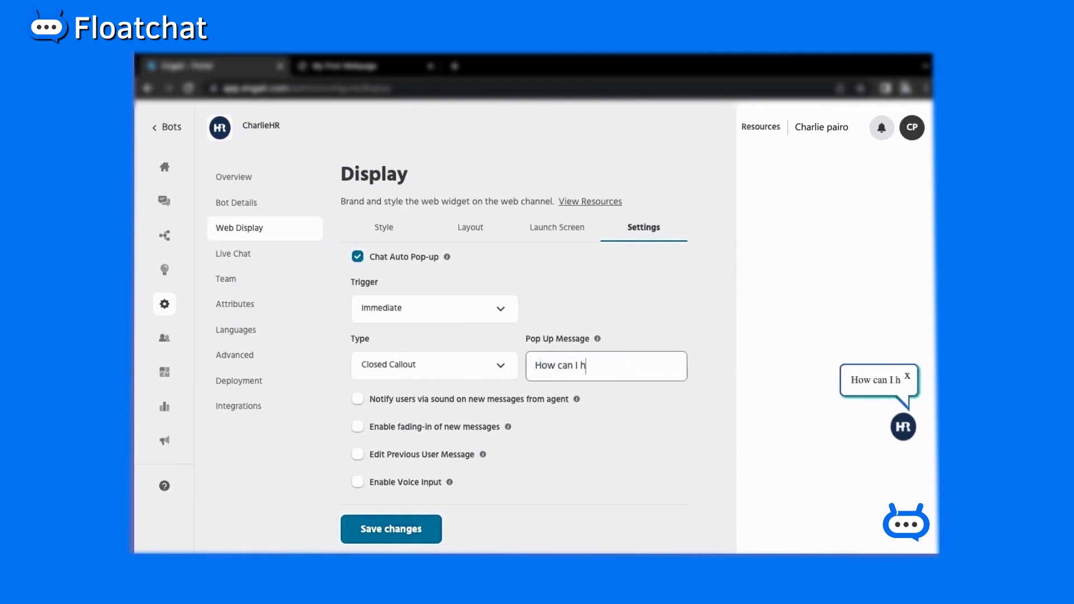
type("elp y")
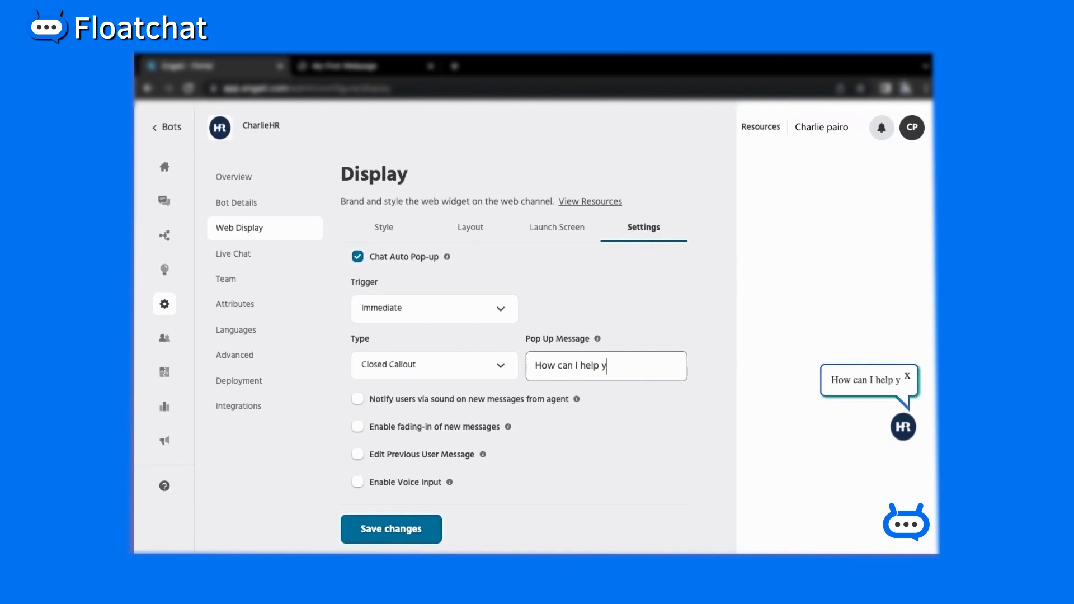
type("ou?")
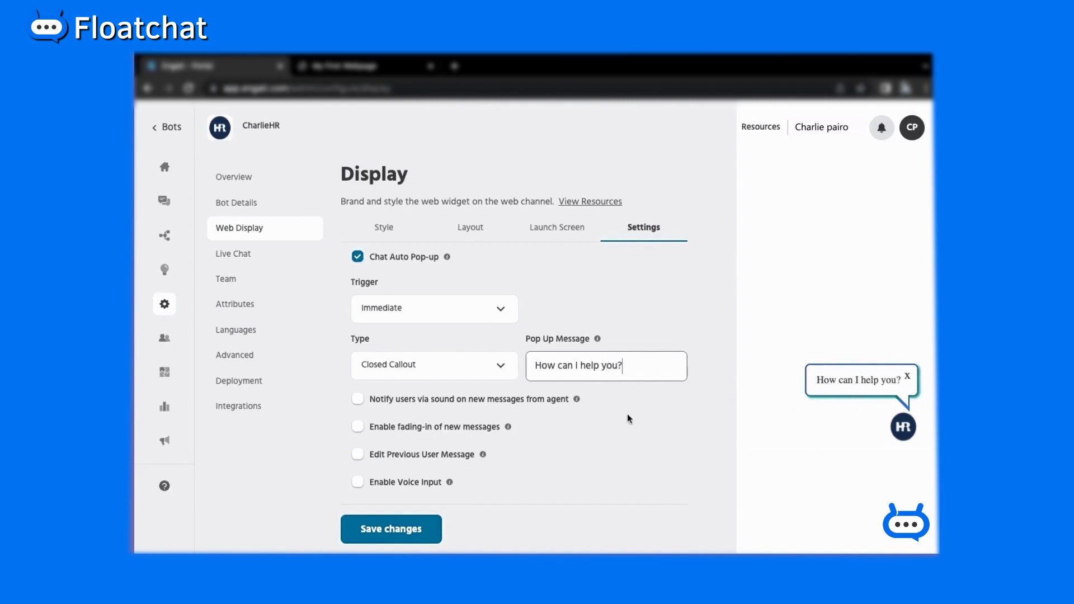
- Try the Minimized pop-up type and set the type back to Normal
left_click(473, 368)
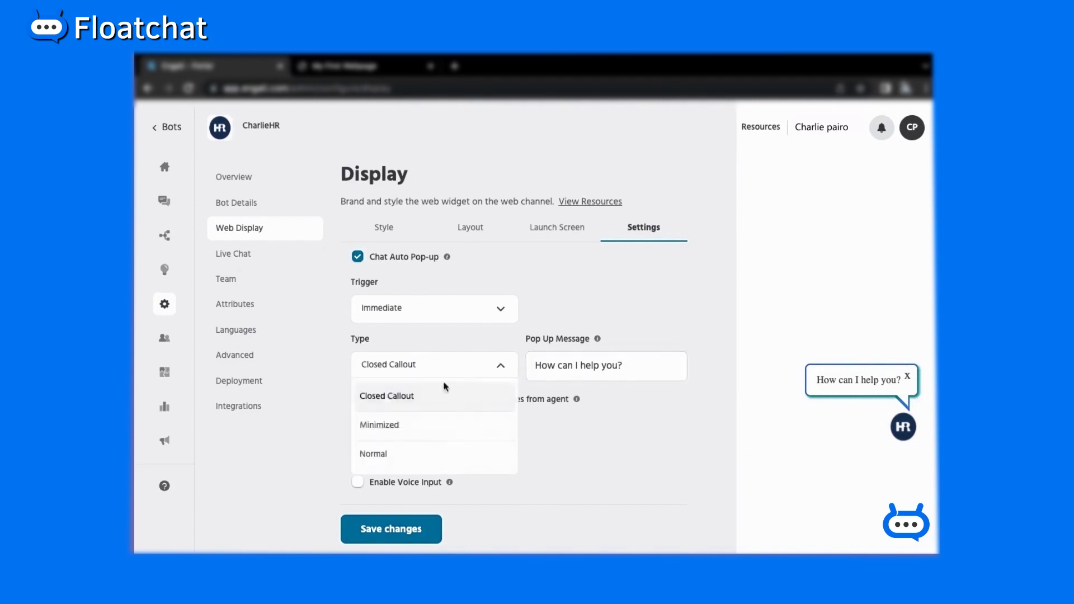
left_click(410, 424)
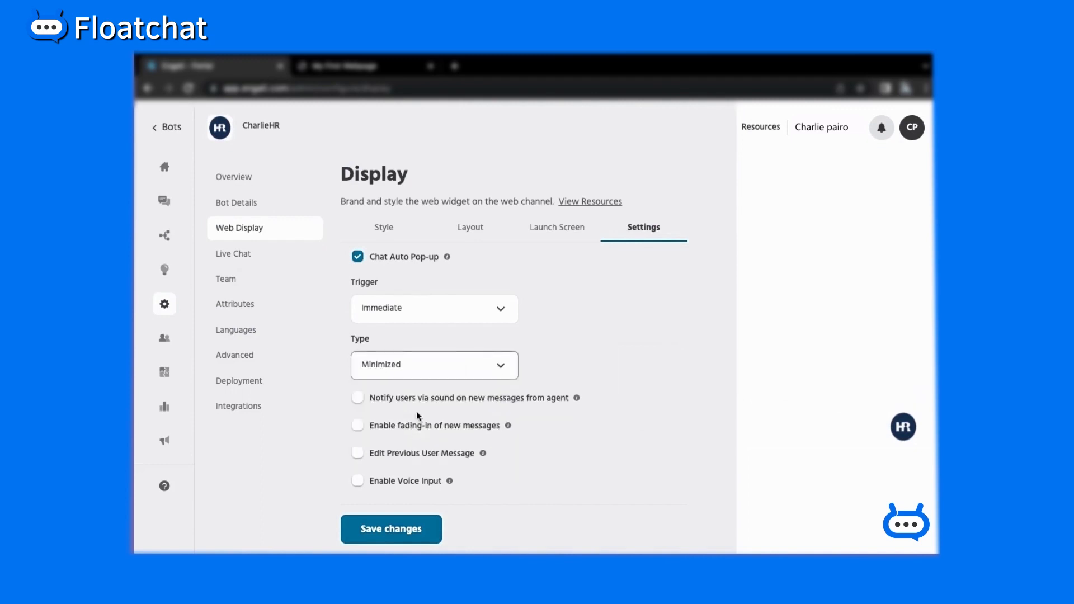
left_click(473, 370)
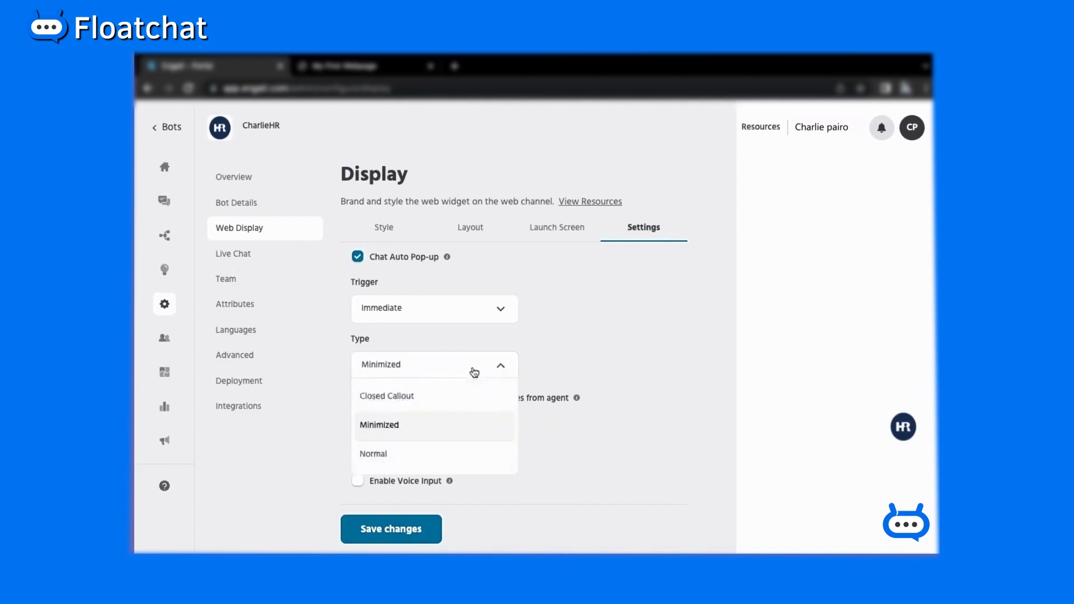
left_click(417, 454)
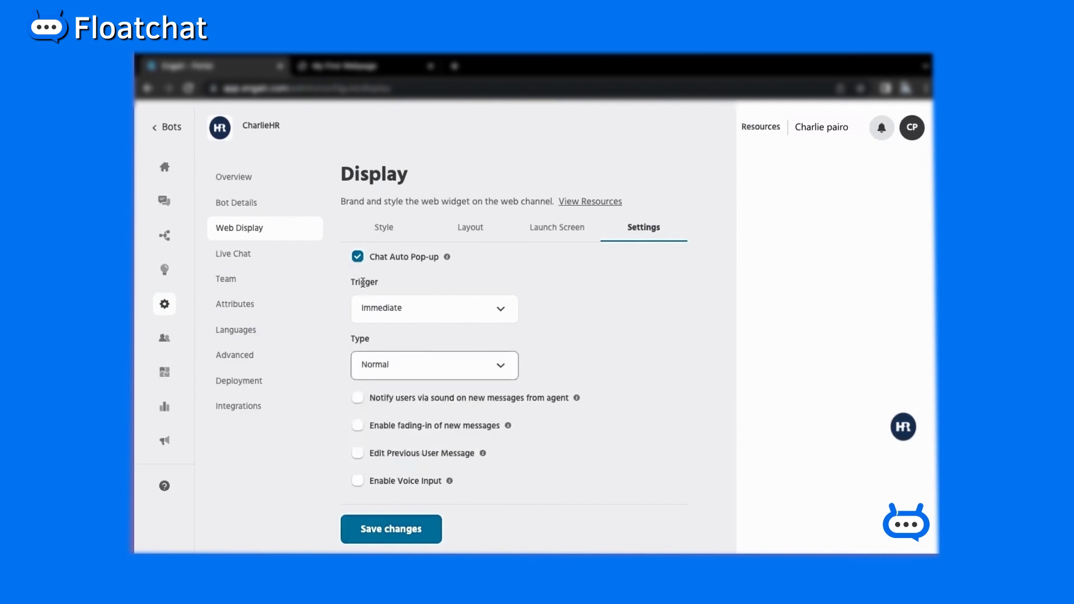
- Disable Chat Auto Pop-up, and switch the sound notification and message fade-in options on and off again
left_click(359, 259)
left_click(359, 286)
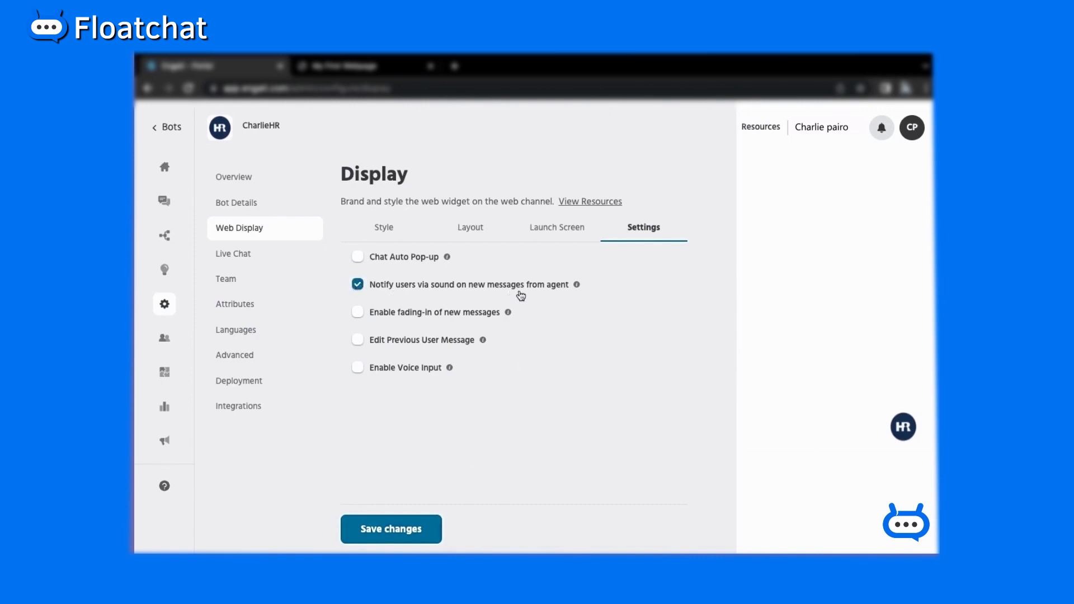
left_click(358, 286)
left_click(358, 312)
left_click(358, 316)
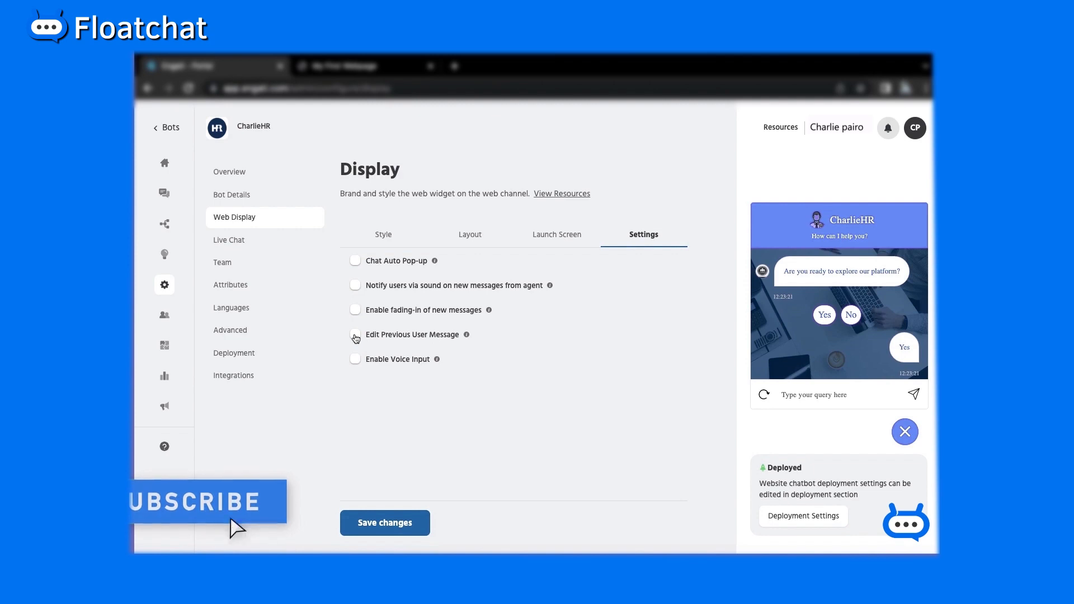
- Enable editing of the previous user message with the default response "I want to change this response."
left_click(355, 336)
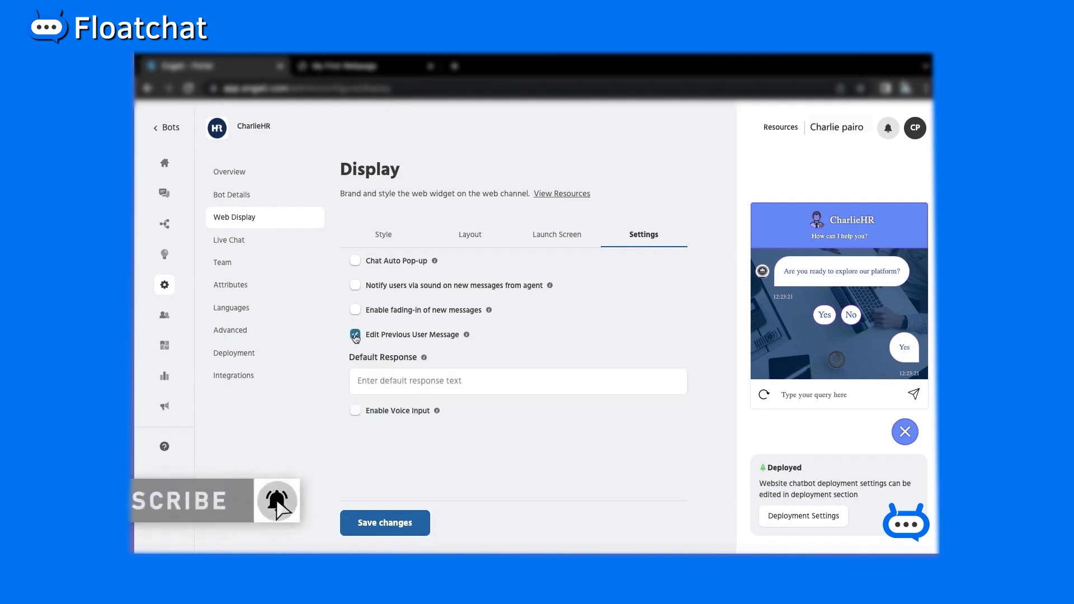
type("I want to change this response.")
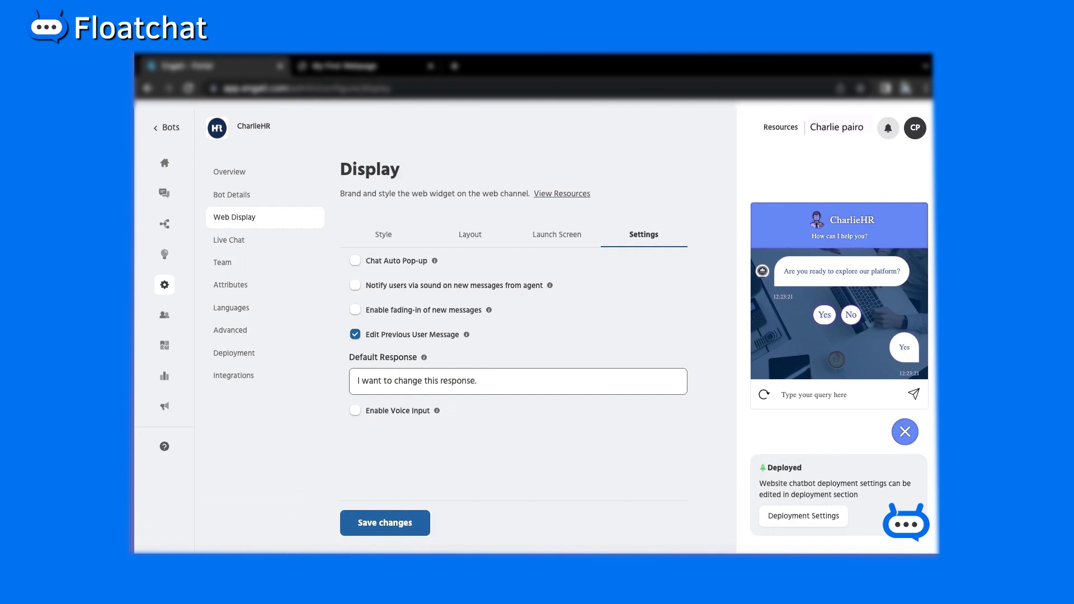
- Save the web display settings and open the CharlieHR chatbot in a full-page test chat
left_click(392, 533)
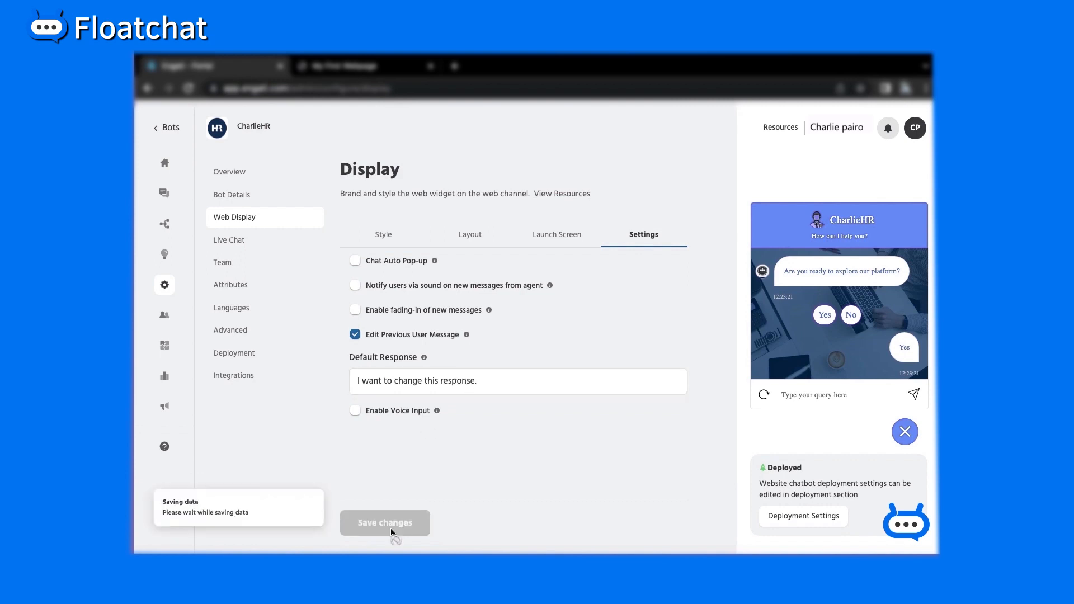
left_click(164, 224)
left_click(507, 129)
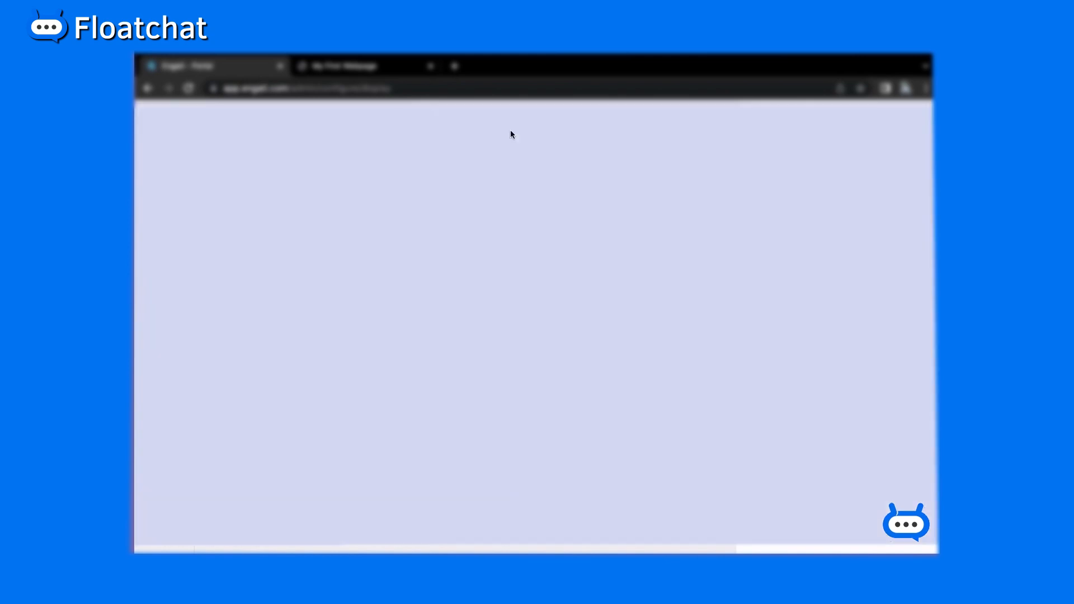
- Test the conversation by choosing Browse Jobs, Learn More for the Project Manager job, and its Requirements
left_click(439, 398)
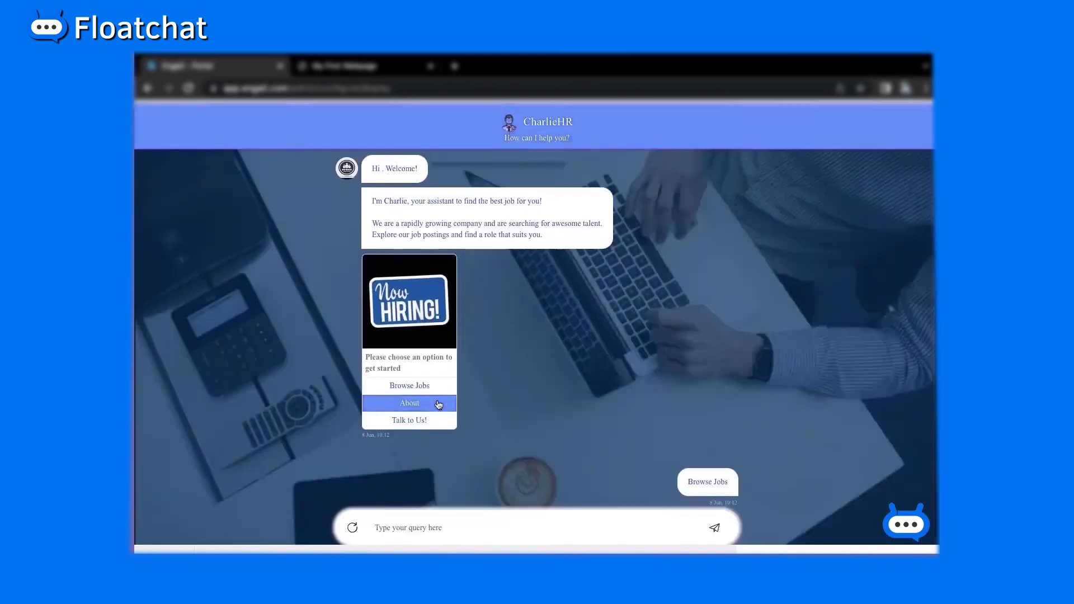
left_click(465, 374)
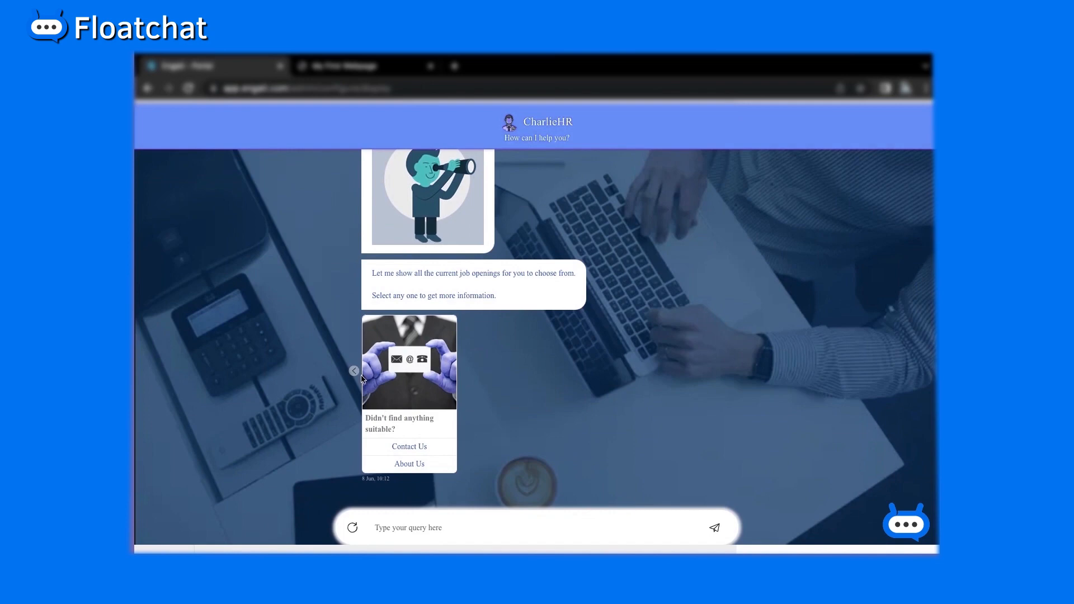
left_click(410, 456)
left_click(447, 485)
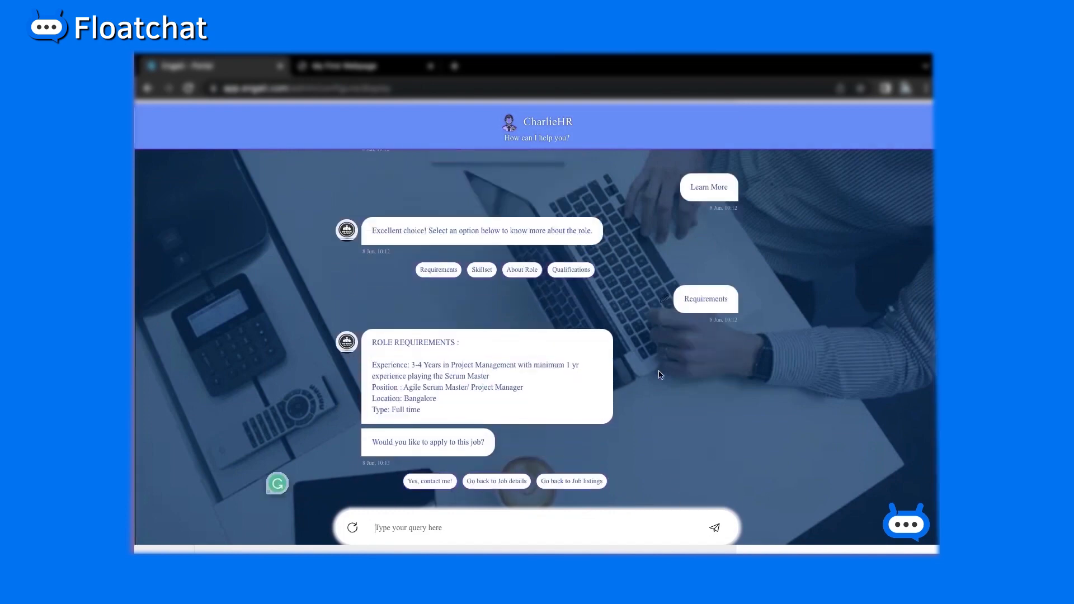
- Test editing the previous "Requirements" response in the conversation and review the bot's reply
scroll(660, 375, "up", 2)
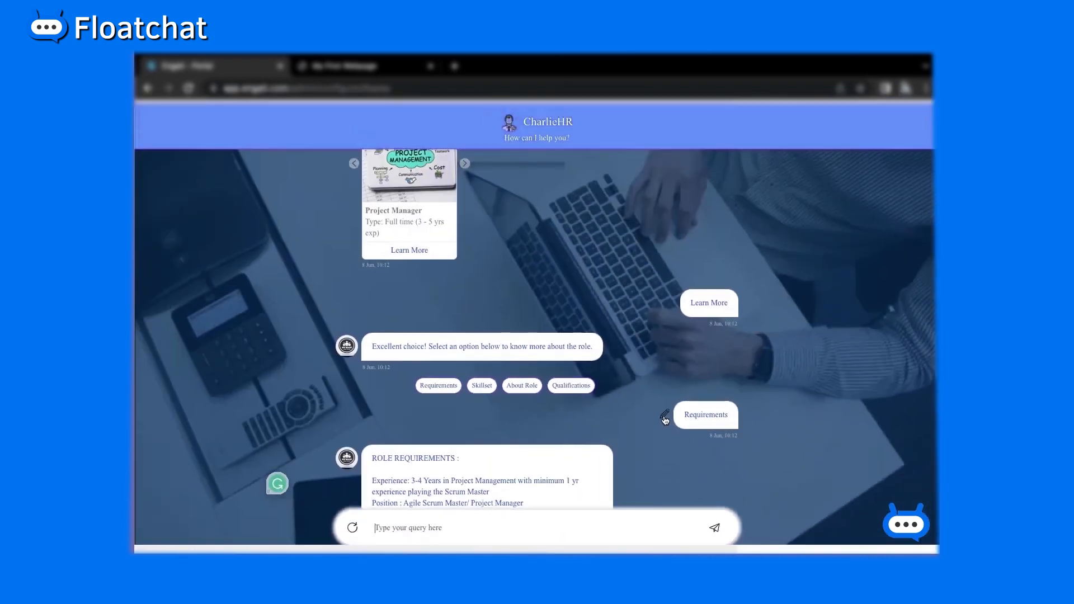
left_click(665, 417)
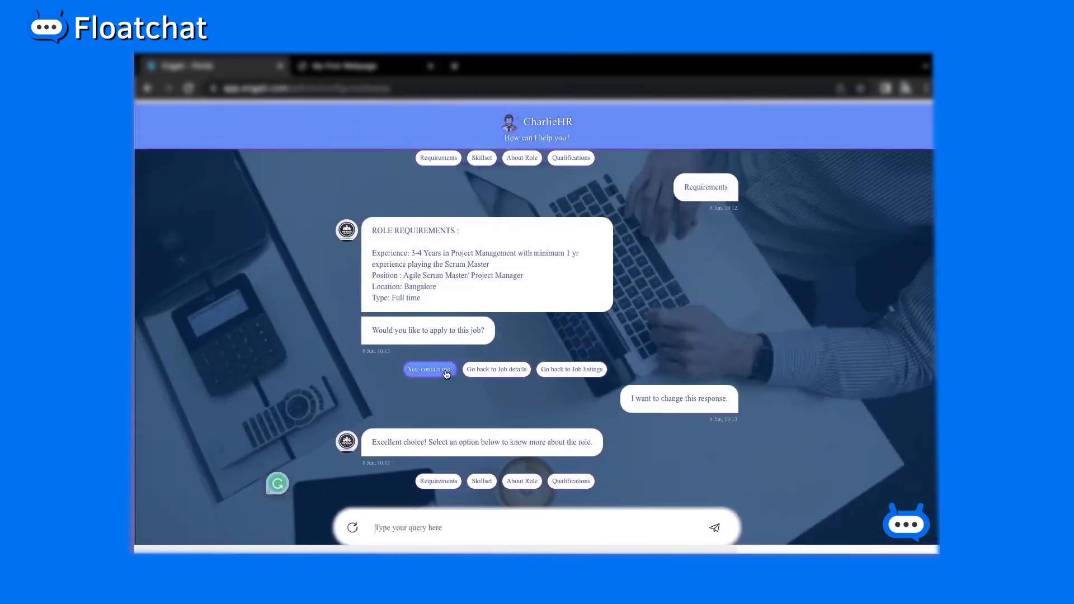
scroll(511, 336, "up", 3)
scroll(511, 336, "down", 3)
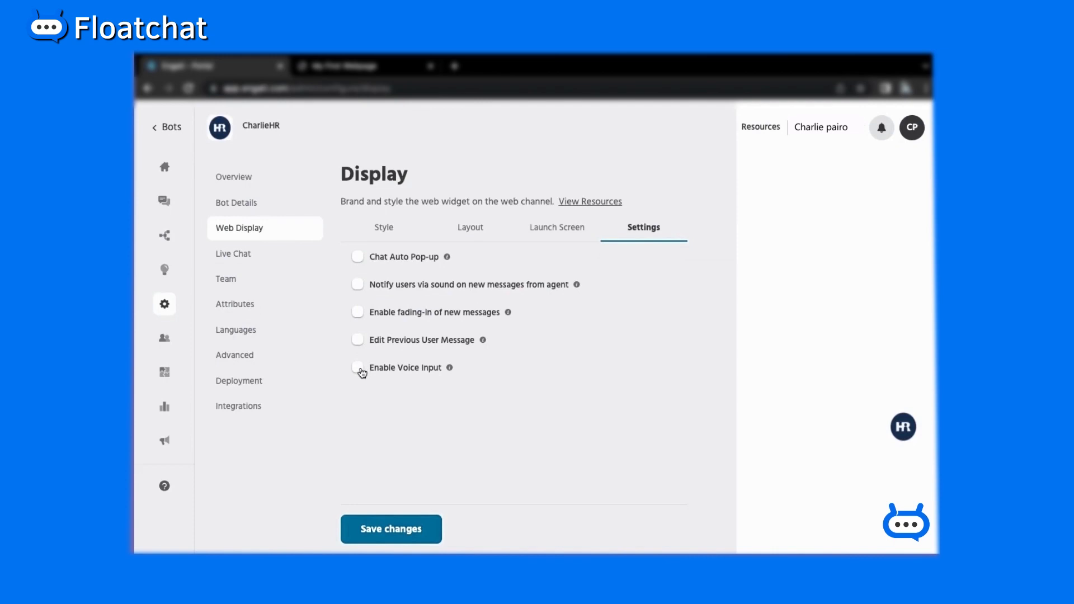
- Toggle the Enable Voice Input option in the web display settings and save the changes
left_click(358, 369)
left_click(358, 368)
left_click(380, 531)
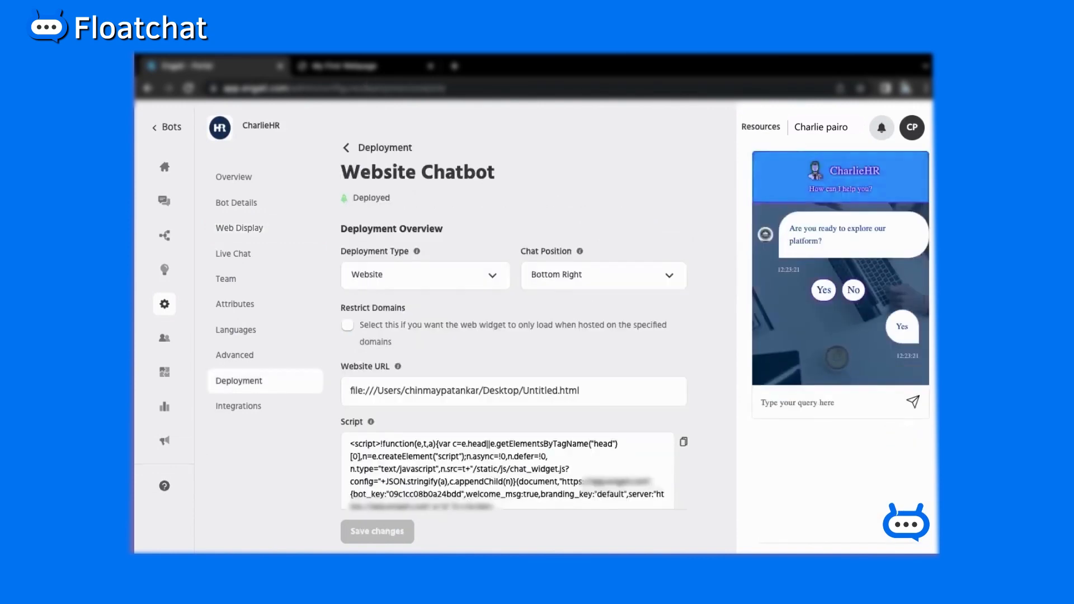
- Set the website chatbot's Chat Position to Bottom Left in its deployment settings and save the changes
left_click(671, 281)
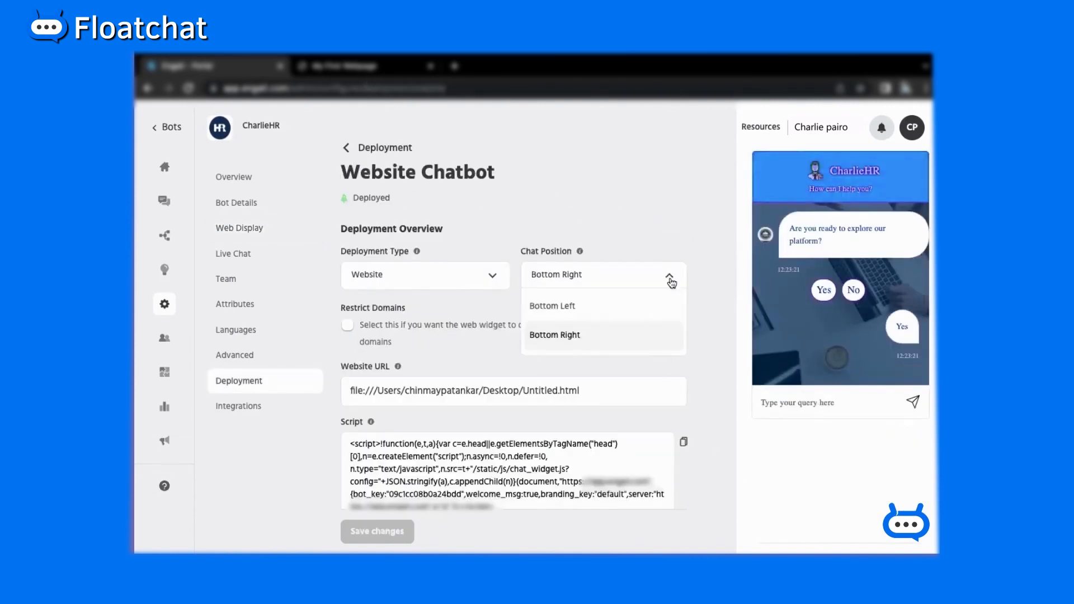
left_click(588, 311)
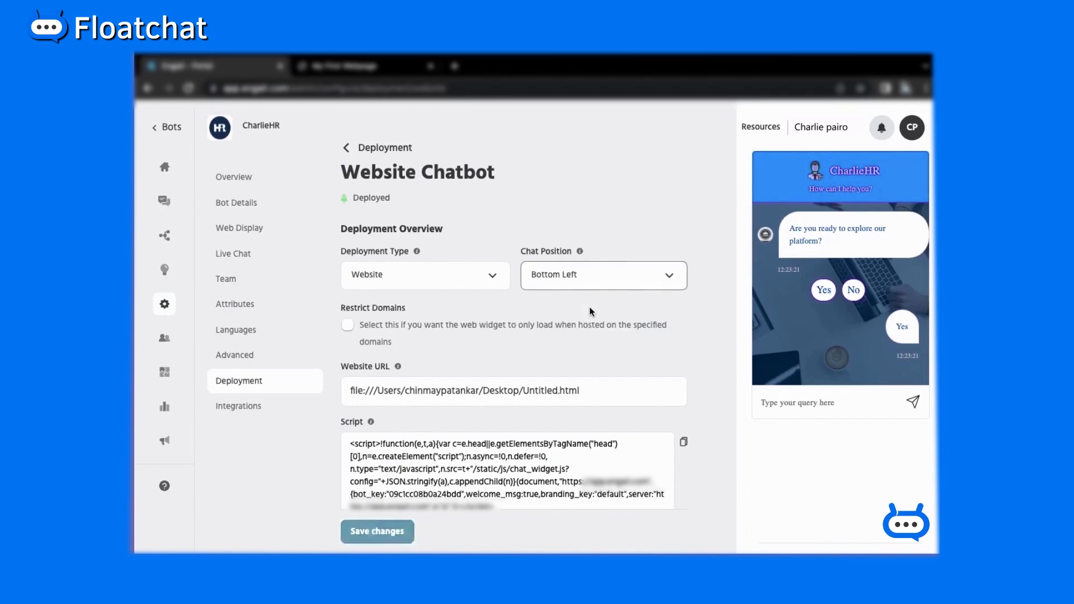
left_click(390, 542)
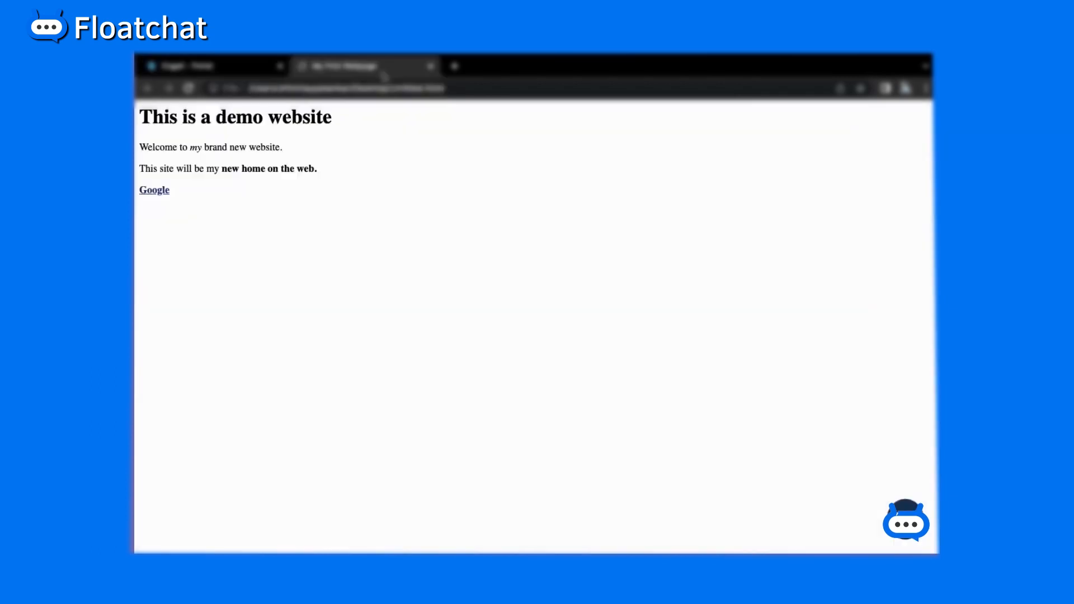
- Reload the demo website and open its chat widget to check the new chat position
left_click(191, 90)
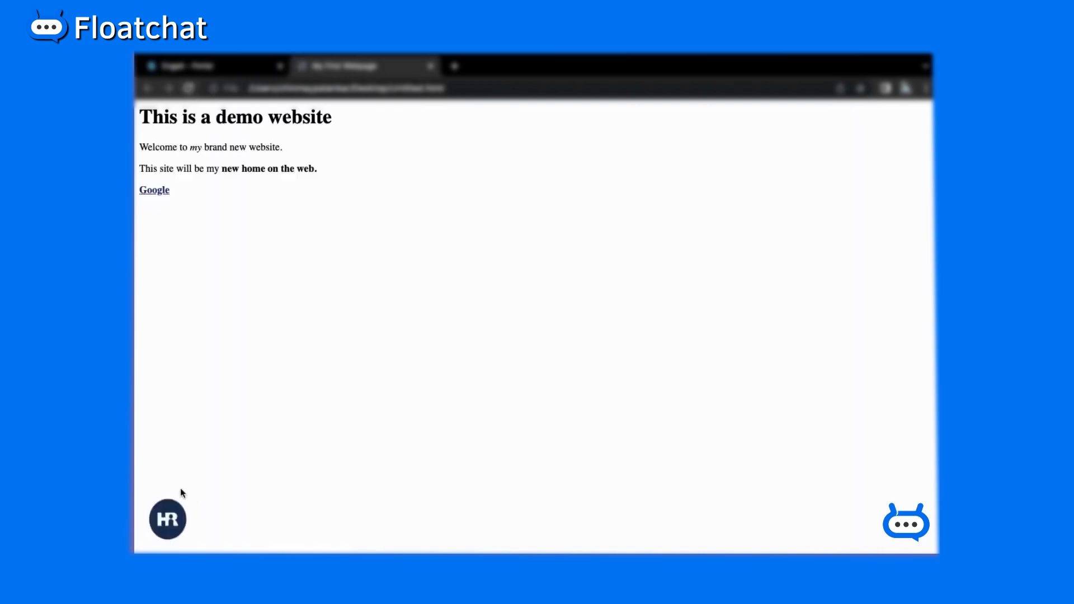
left_click(158, 512)
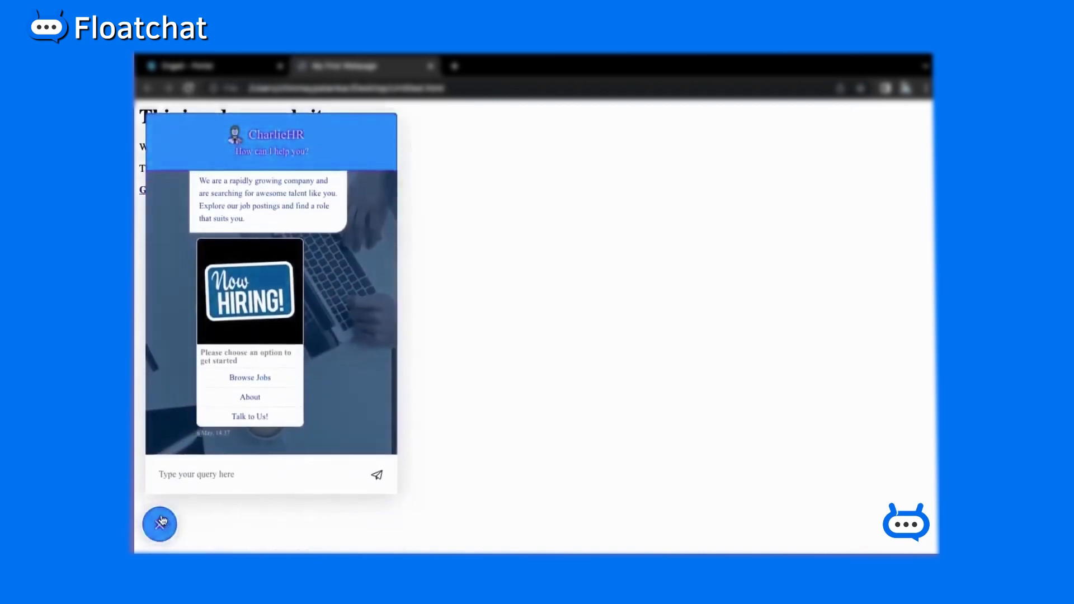